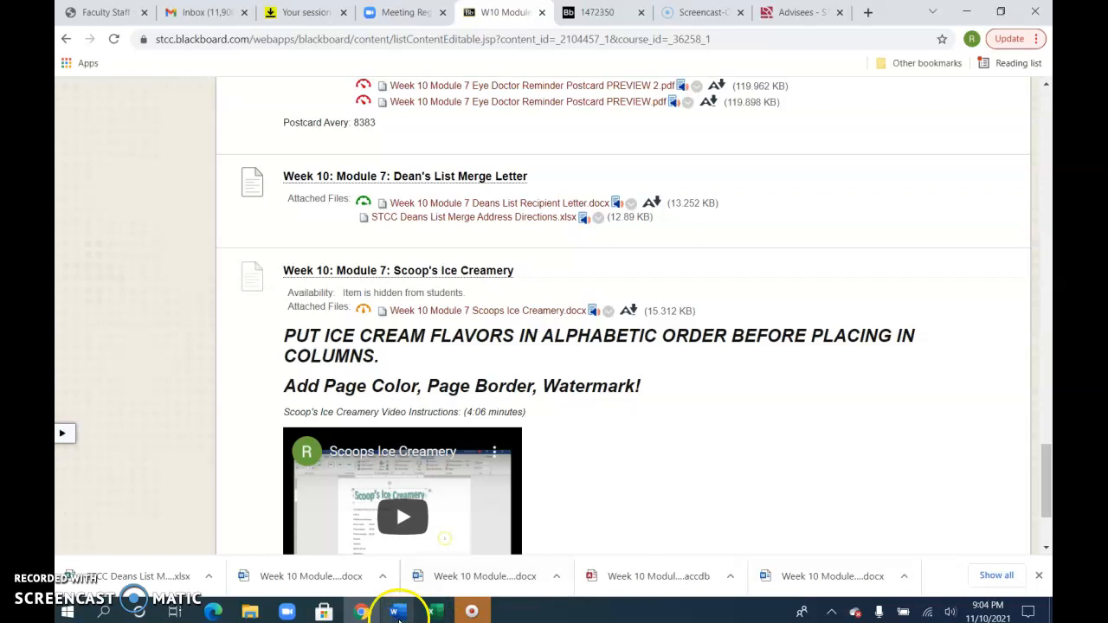
Step: Switch to the Deans List Recipient Letter in Word and replace the "Current Date" placeholder with the date in November 10, 2021 format
mouse_move(397, 612)
click(977, 571)
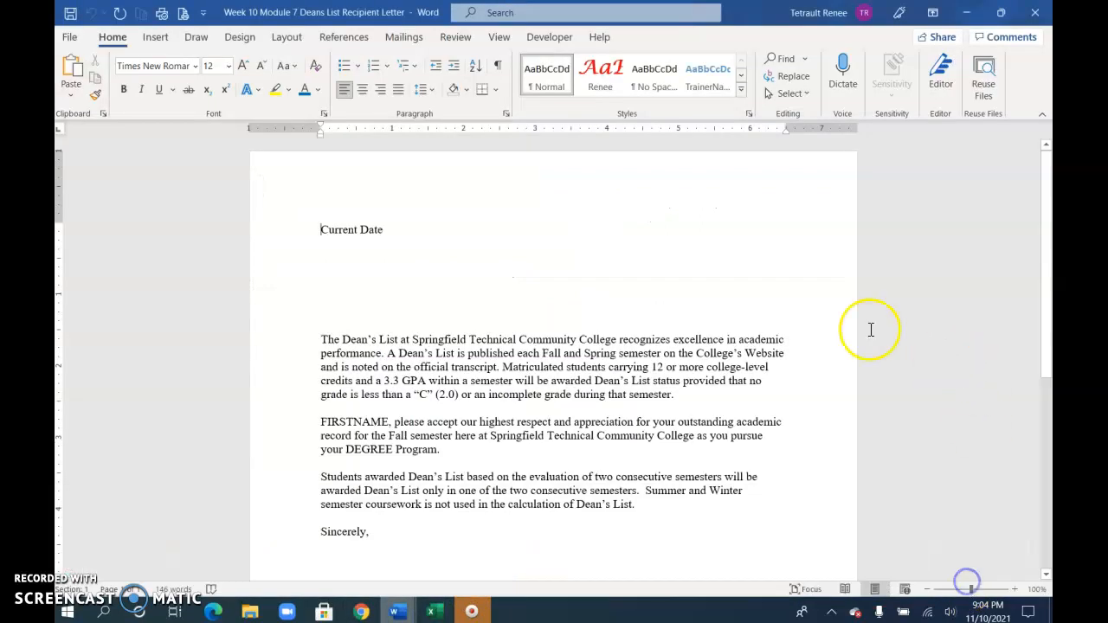
click(321, 232)
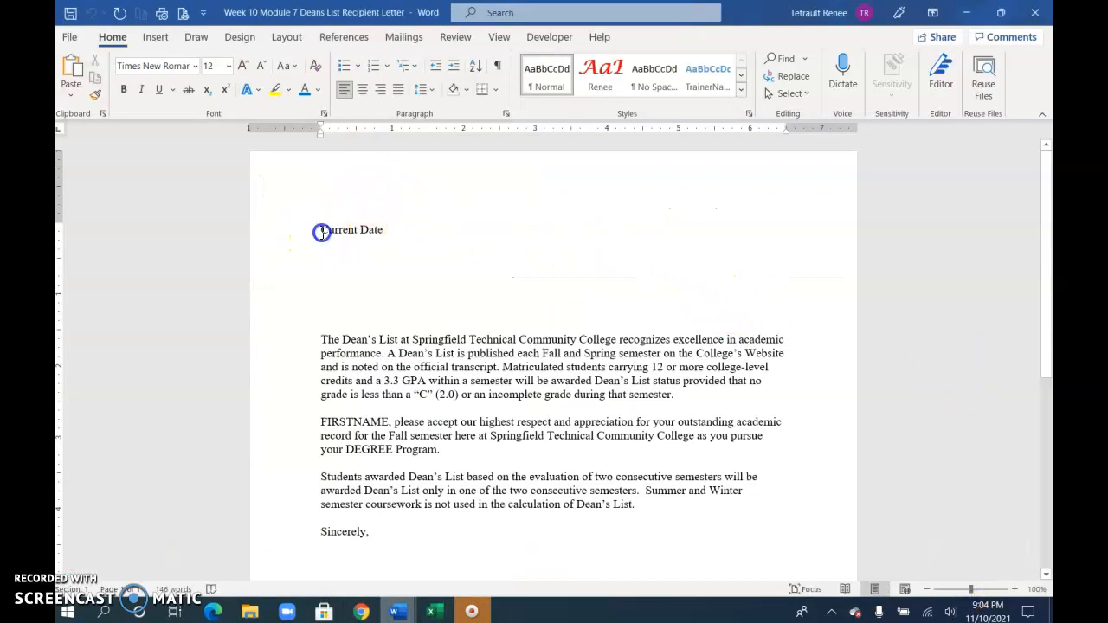
drag(321, 232, 425, 230)
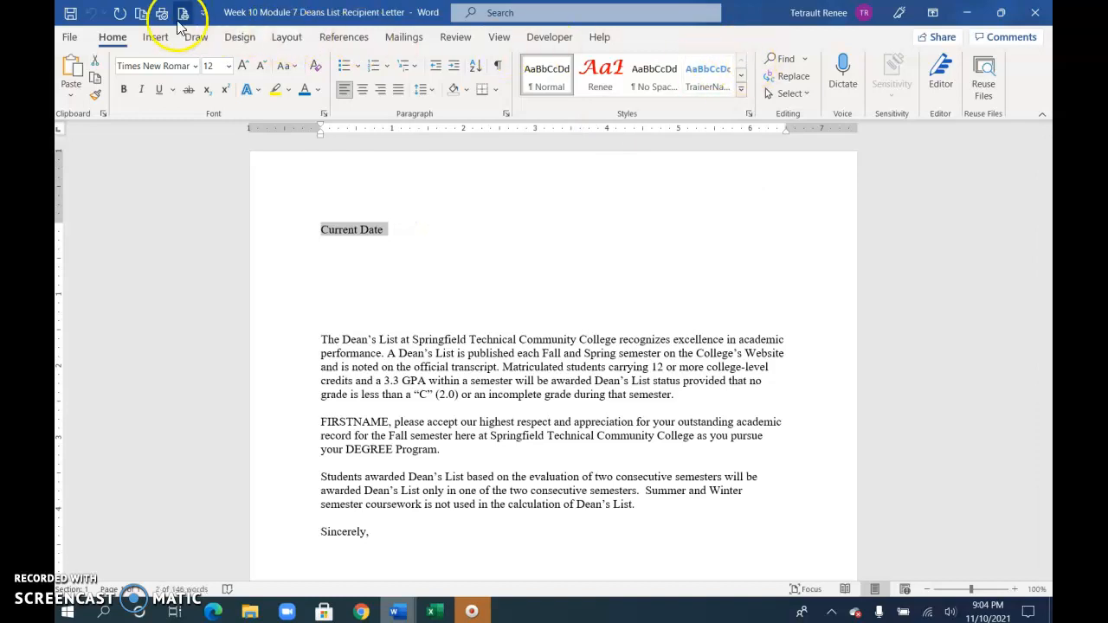
click(155, 37)
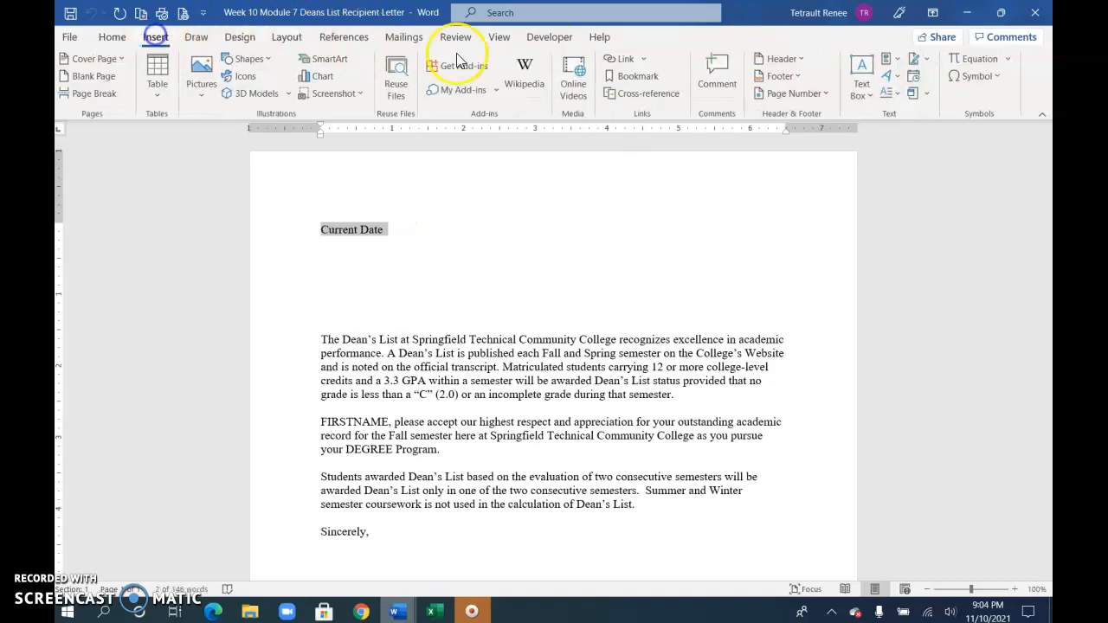
click(912, 80)
click(406, 216)
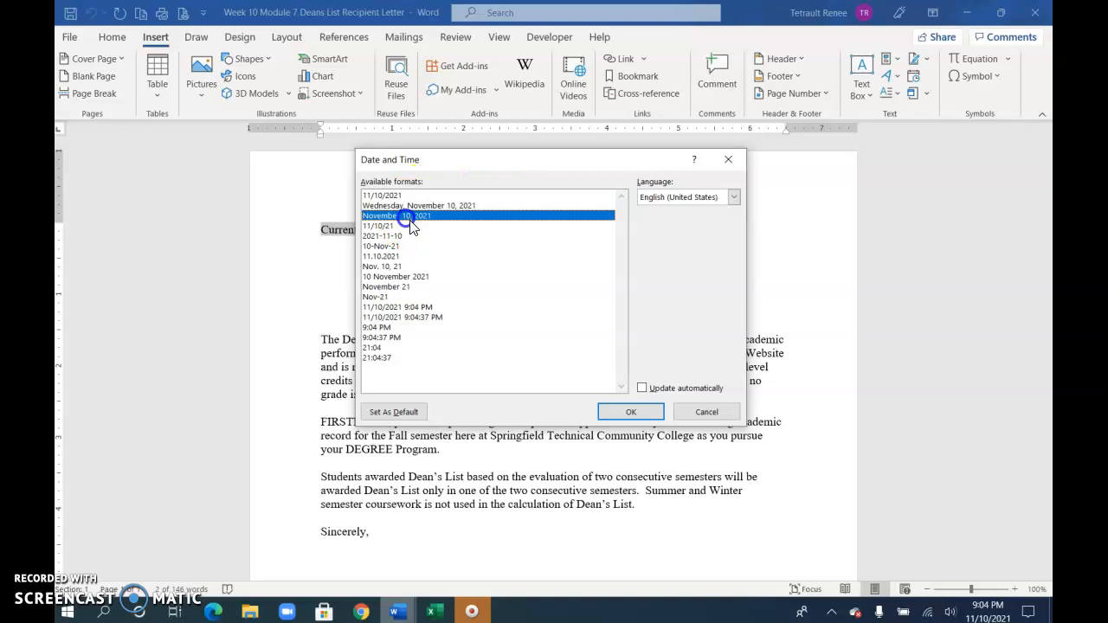
click(629, 414)
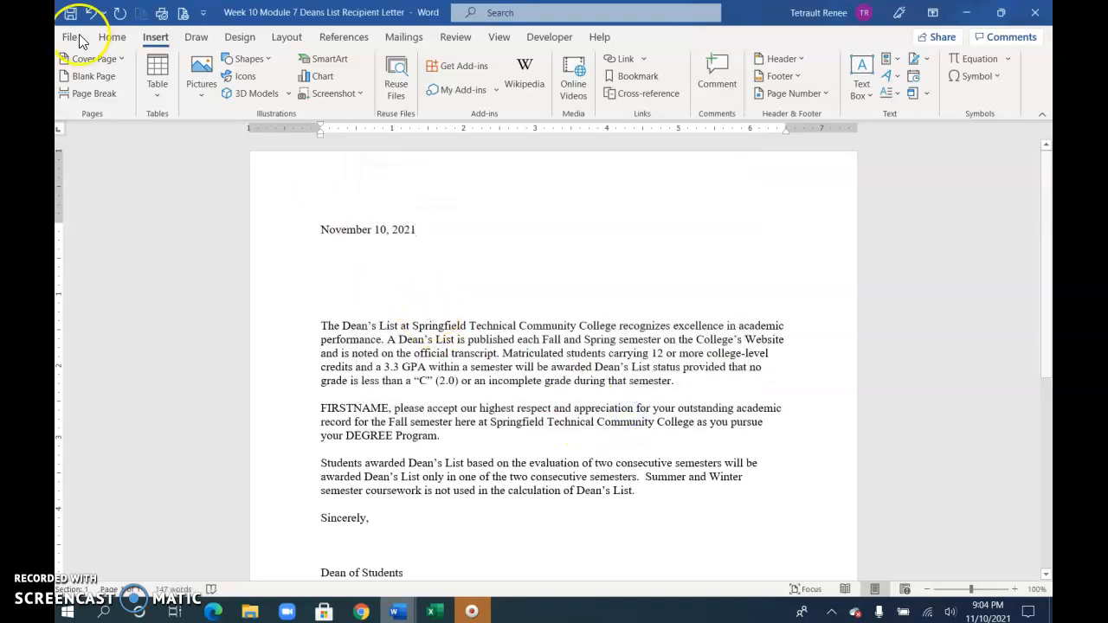
Step: Start a Letters mail merge and begin typing a new recipient list
click(397, 38)
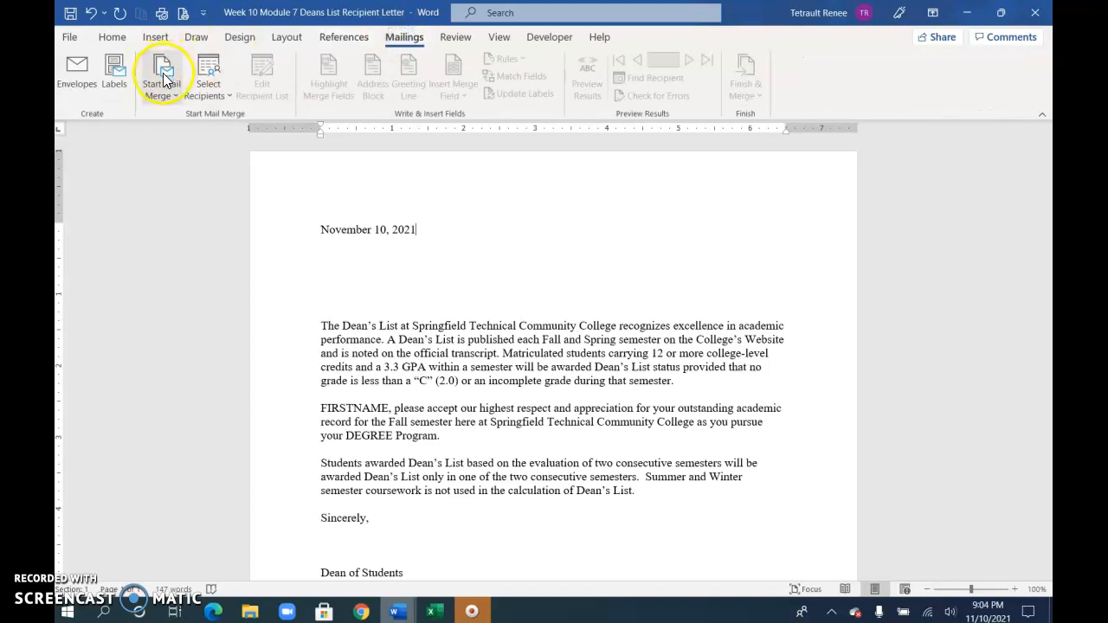
click(163, 78)
click(169, 116)
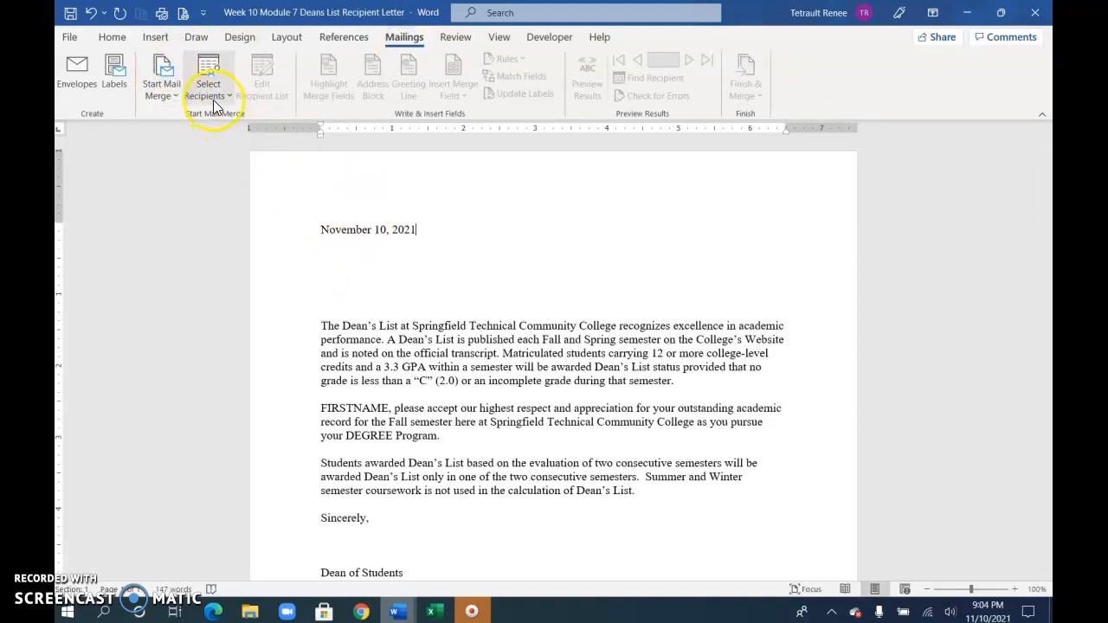
click(210, 97)
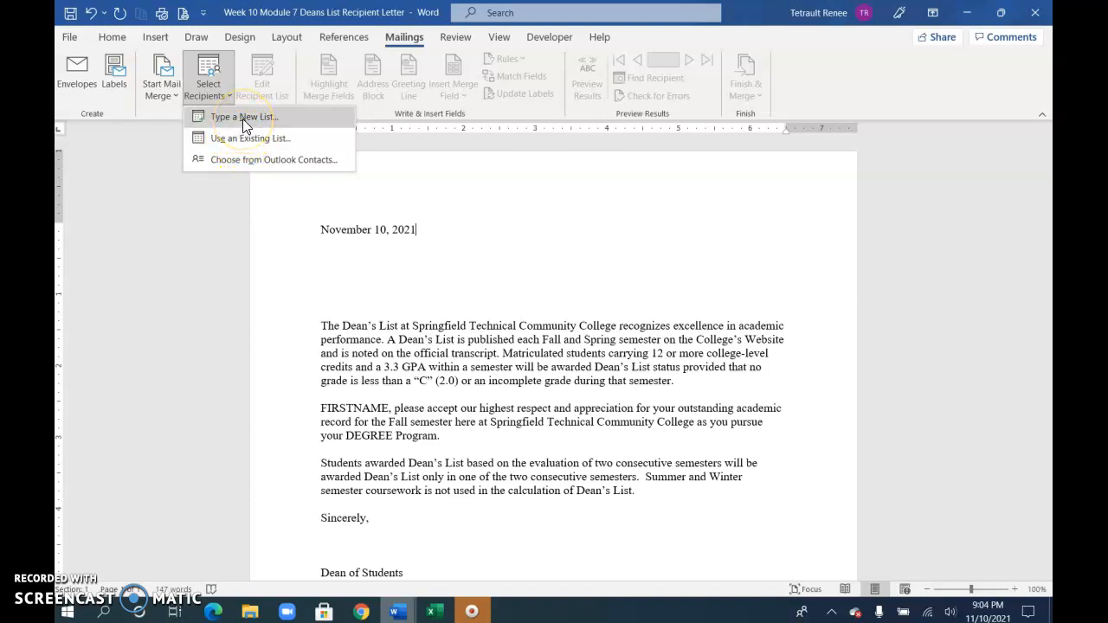
click(253, 121)
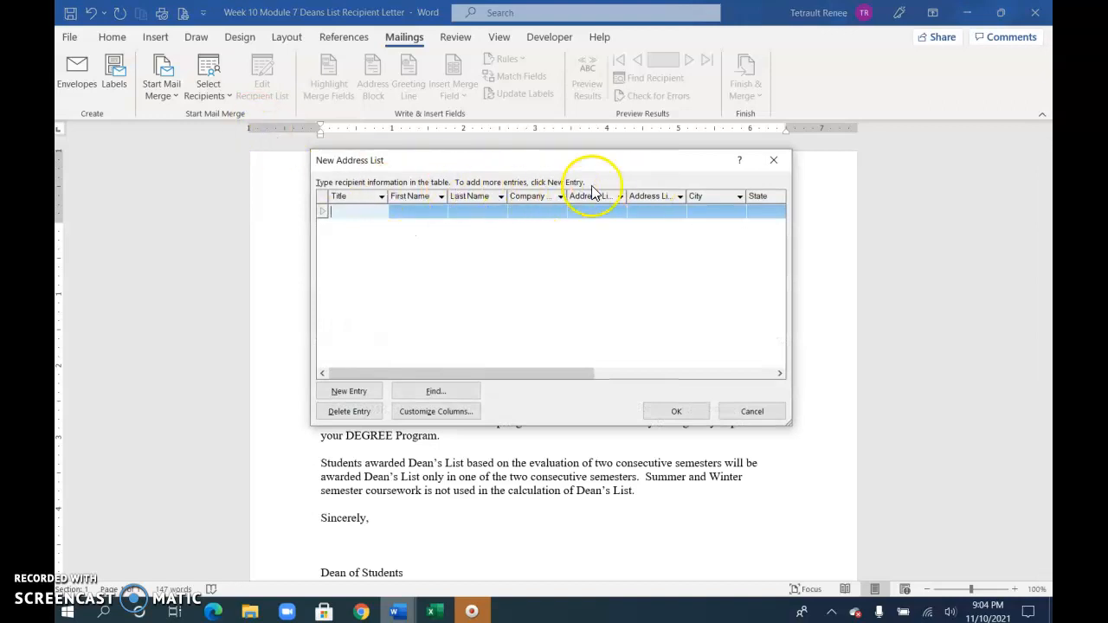
mouse_move(574, 375)
mouse_down()
mouse_move(736, 376)
mouse_move(586, 375)
mouse_up()
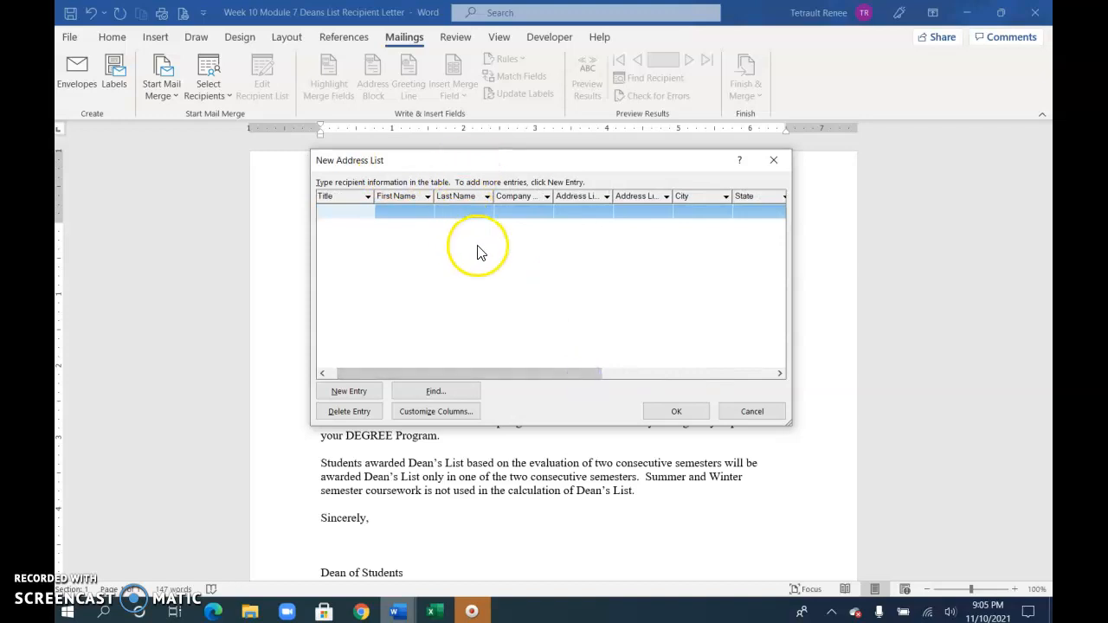
Step: Customize the address list columns by deleting the Company Name and Address Line 2 fields
click(433, 411)
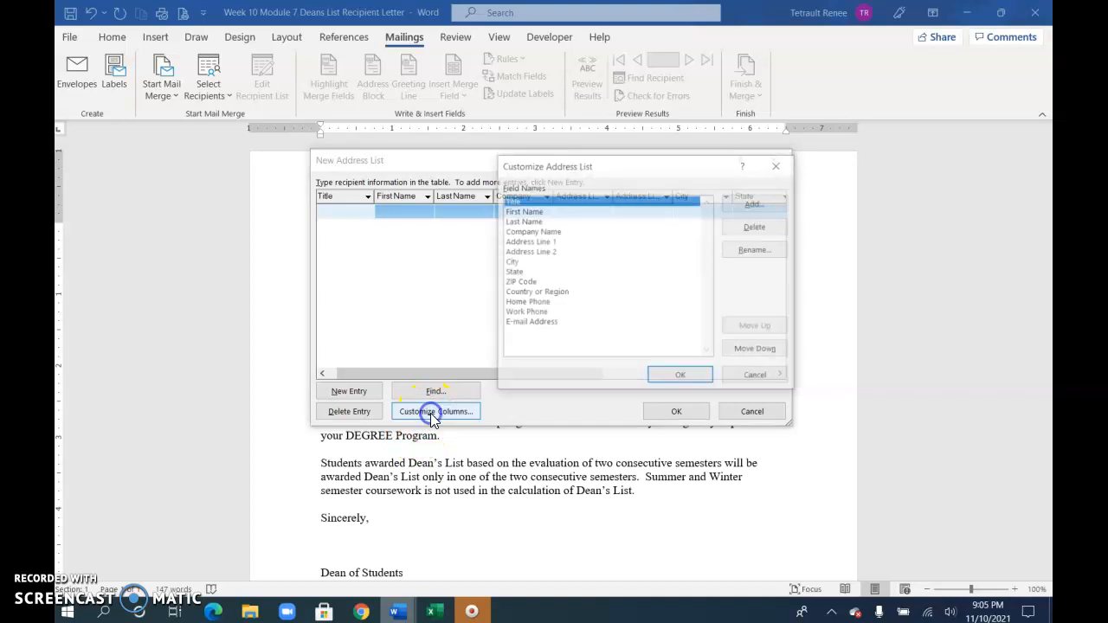
click(529, 232)
click(742, 226)
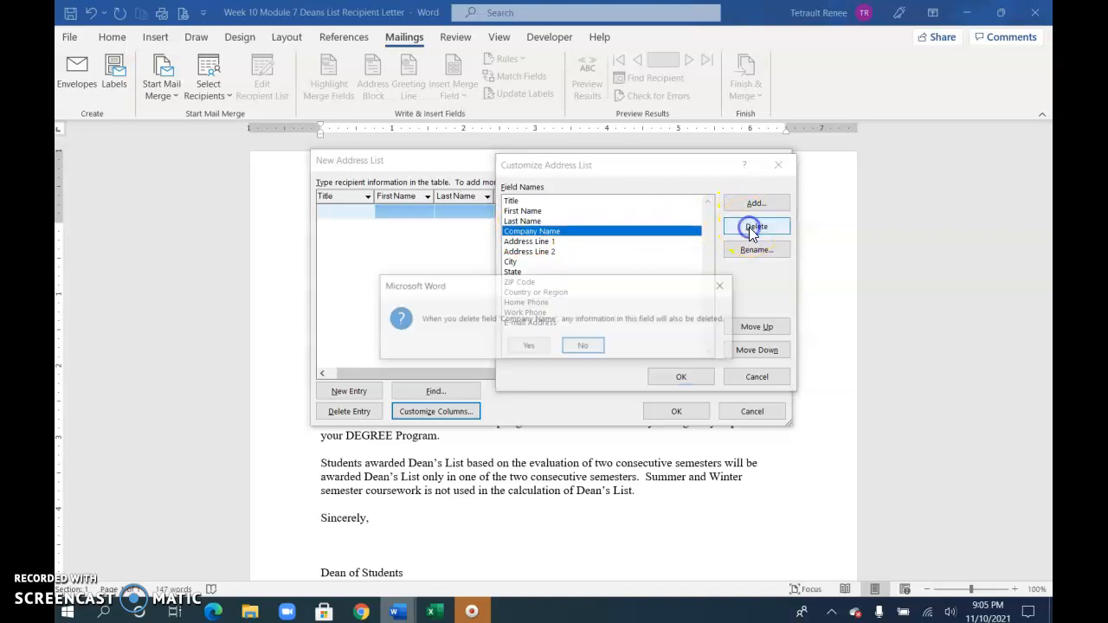
click(530, 347)
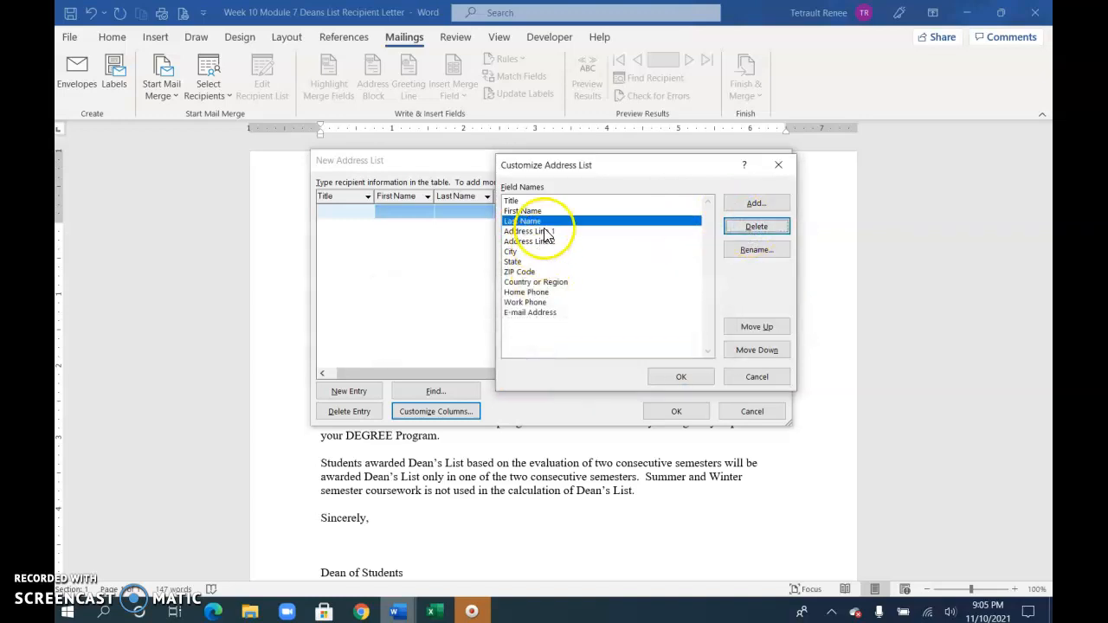
click(547, 243)
click(728, 227)
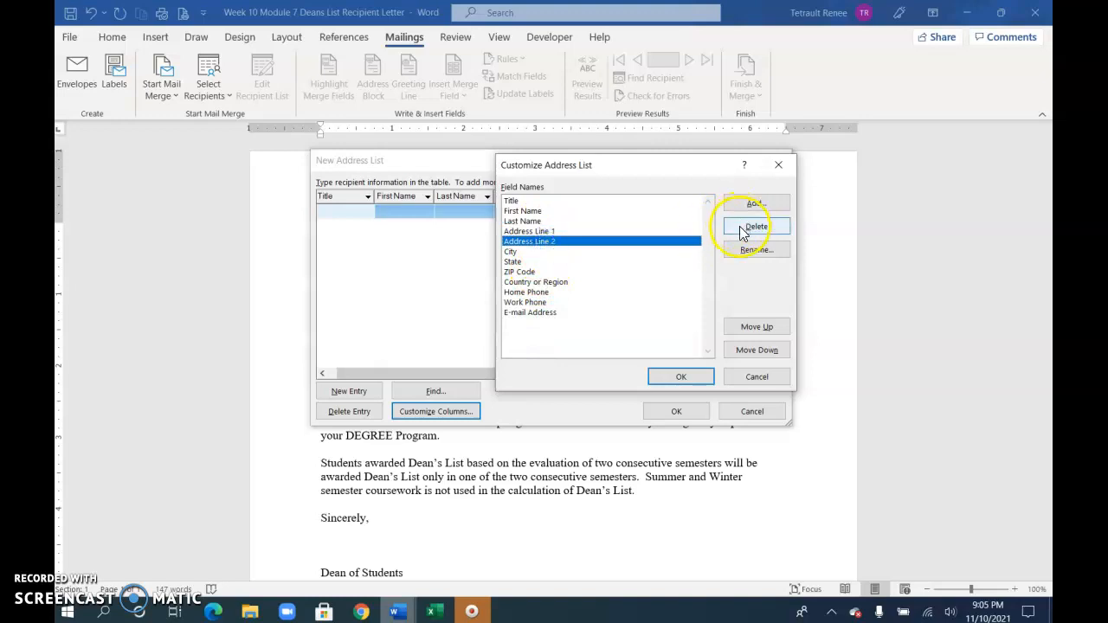
click(530, 347)
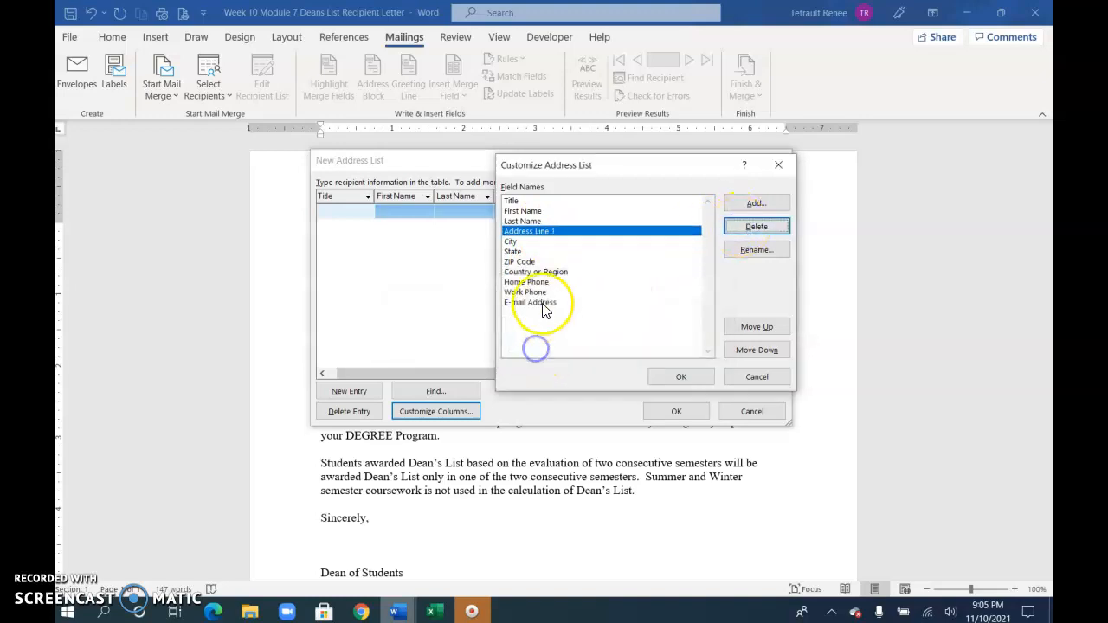
Step: Delete the Country or Region and Home Phone fields from the address list
click(520, 244)
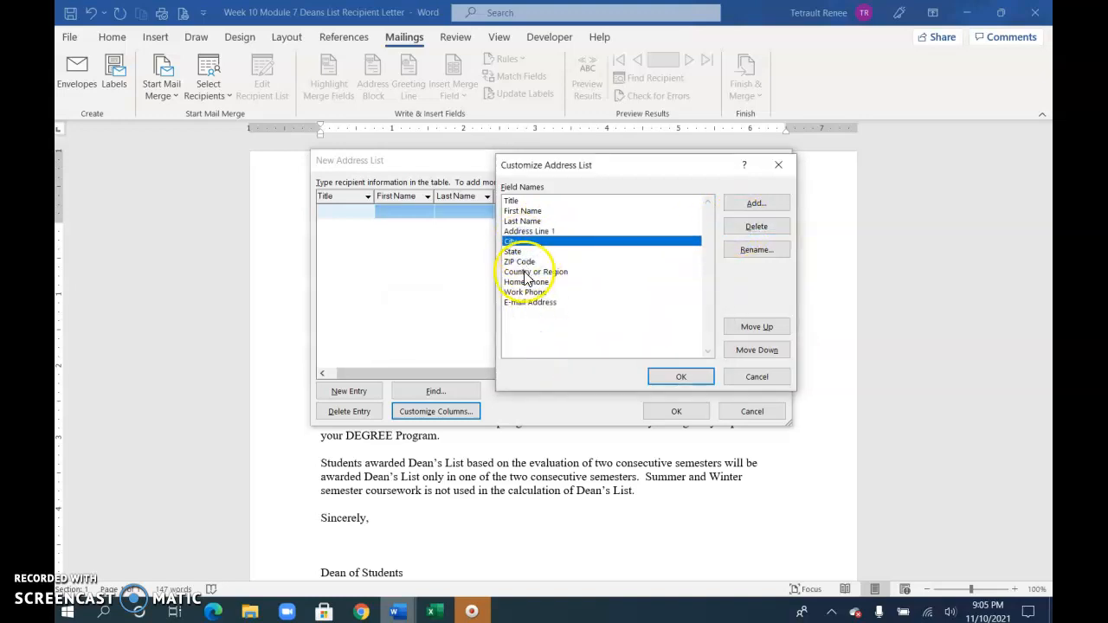
click(525, 272)
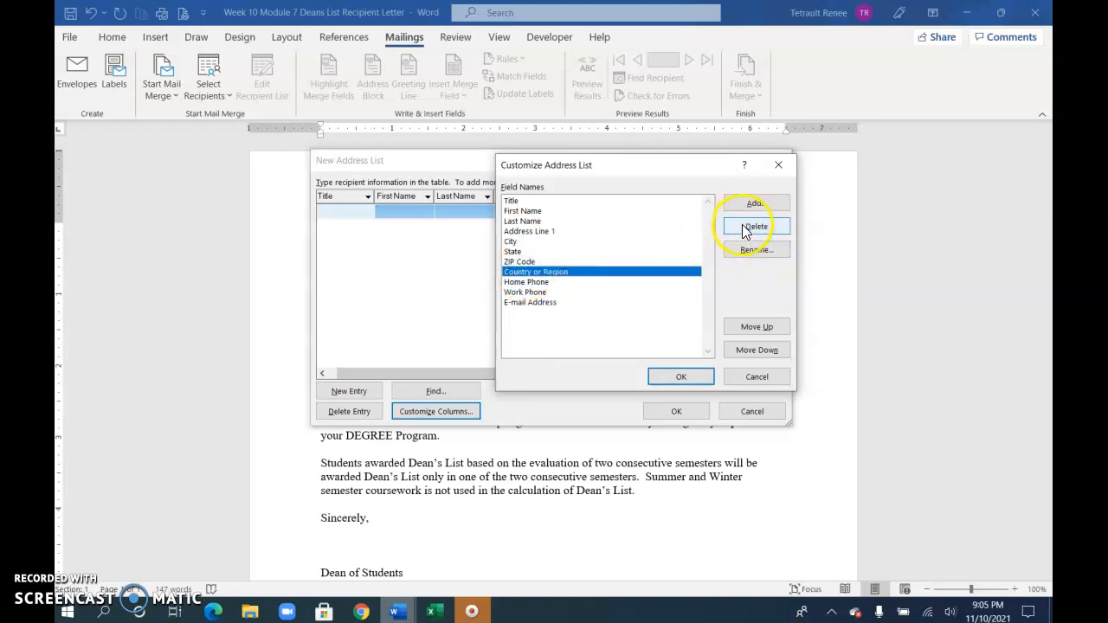
click(745, 230)
click(539, 355)
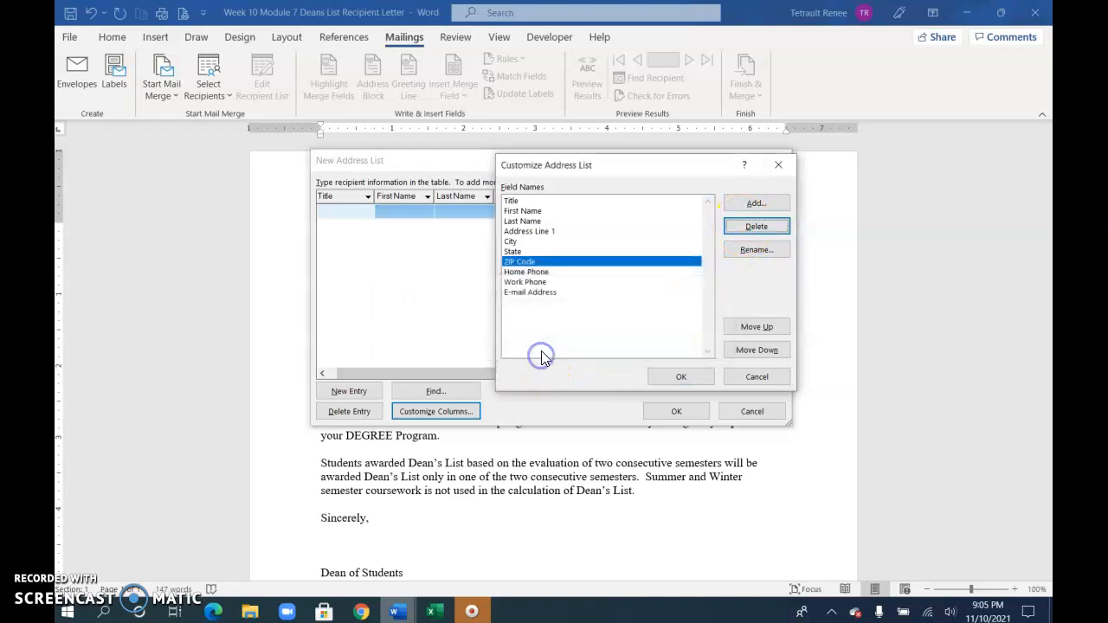
click(752, 227)
click(537, 347)
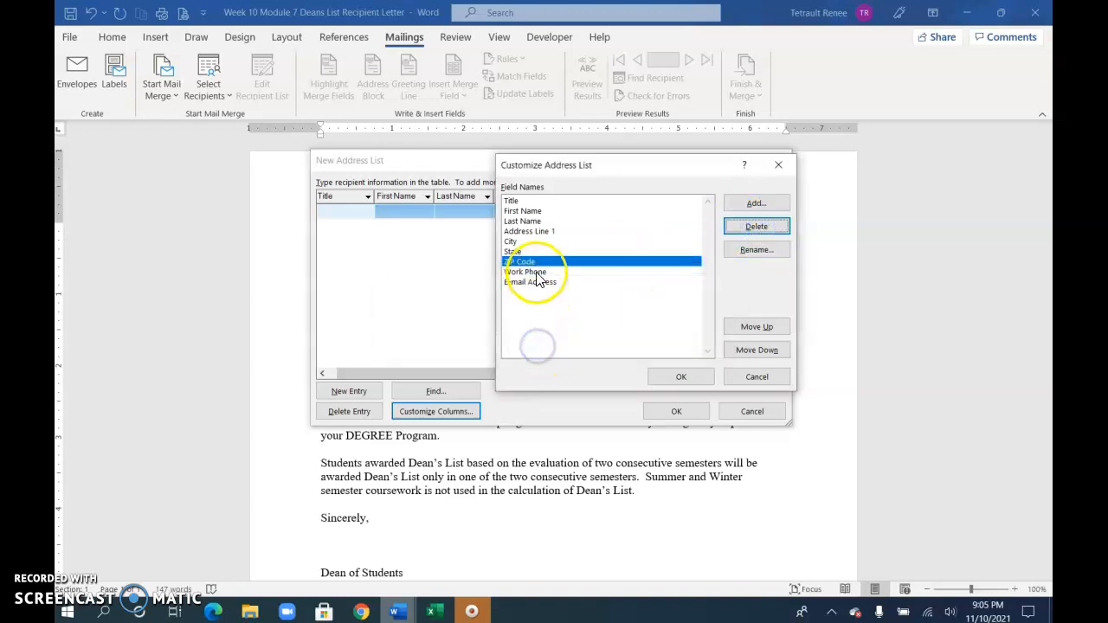
Step: Delete the Work Phone and E-mail Address fields from the address list
click(535, 273)
click(753, 227)
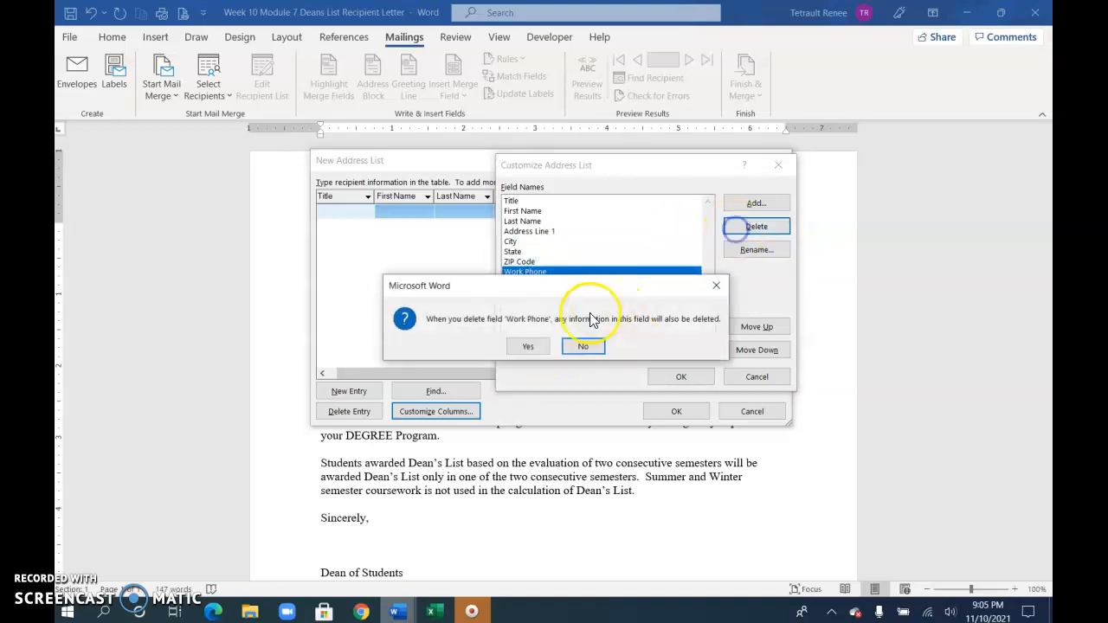
click(544, 348)
click(538, 273)
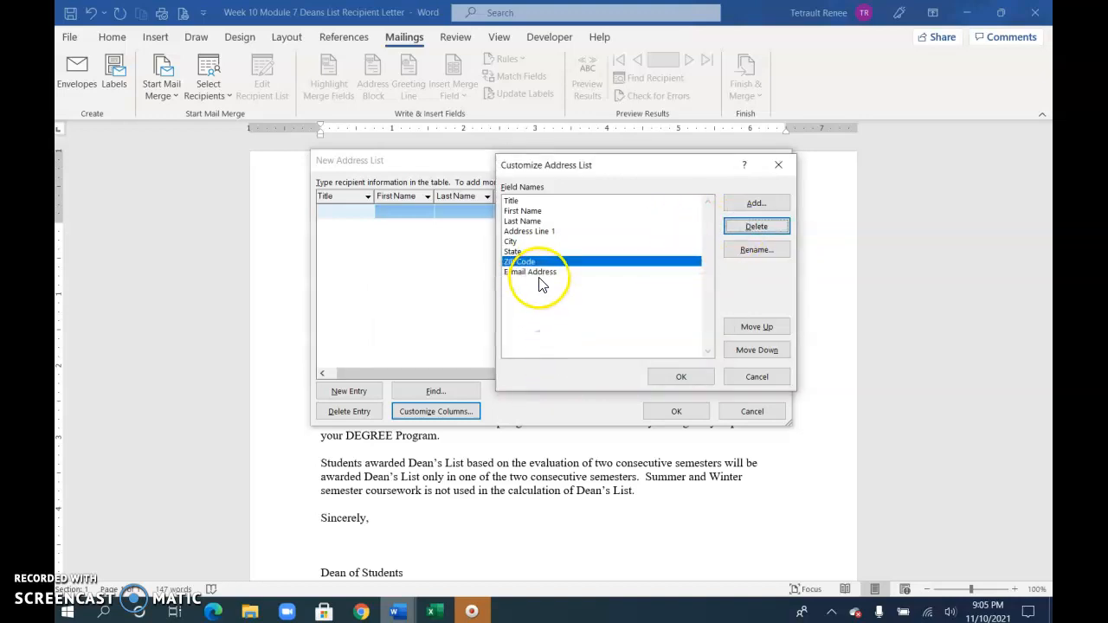
click(749, 225)
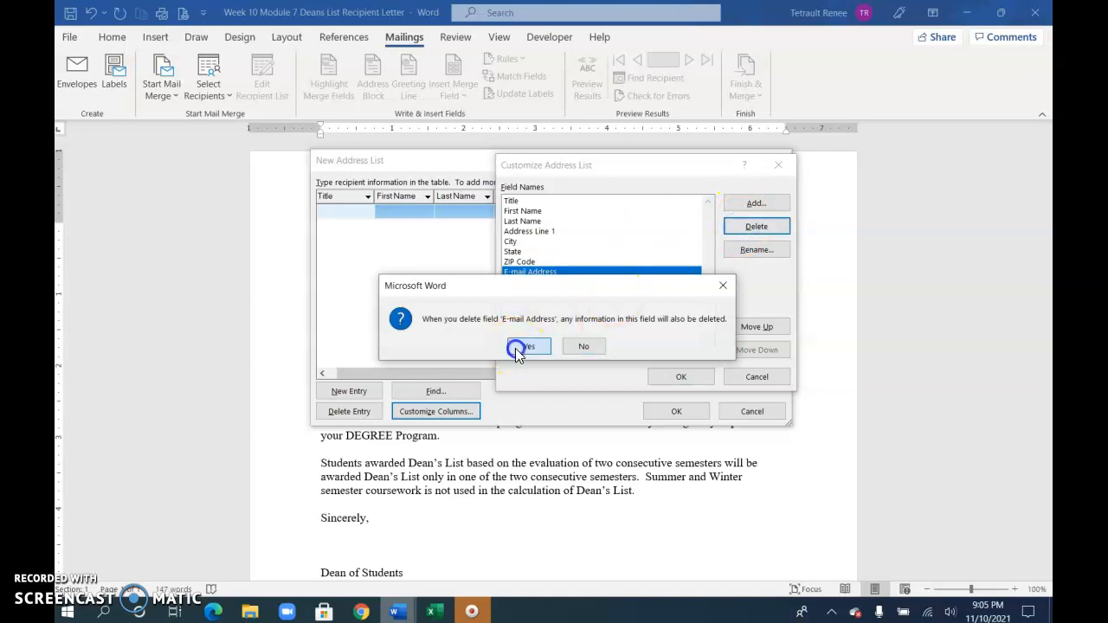
click(518, 347)
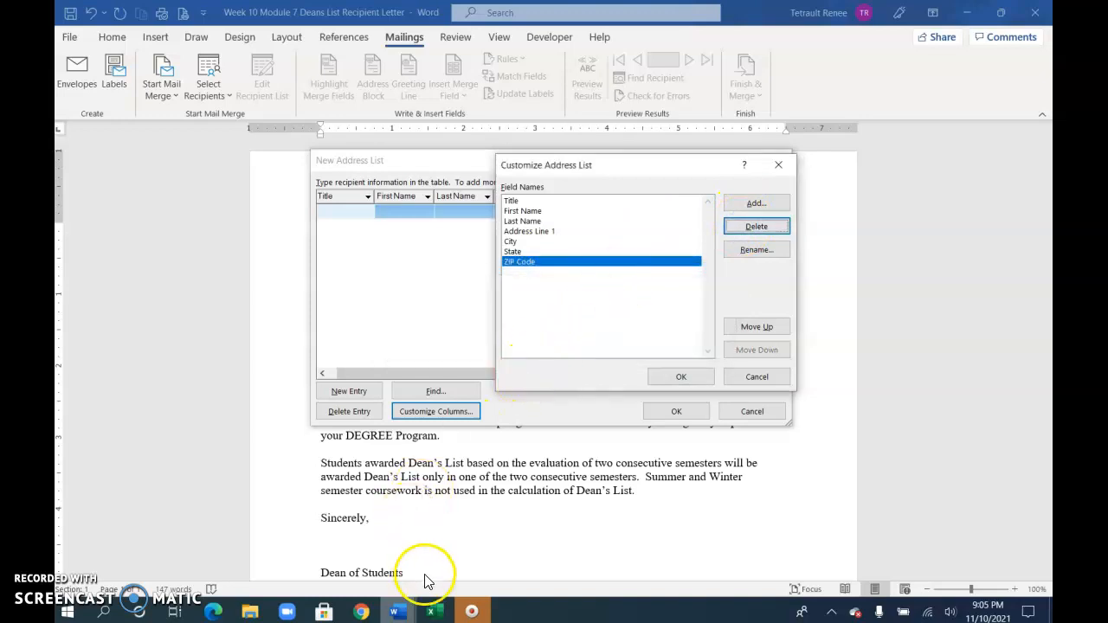
Step: Check the field directions in the Excel workbook, return to Word and add a Degree field to the address list columns
click(434, 606)
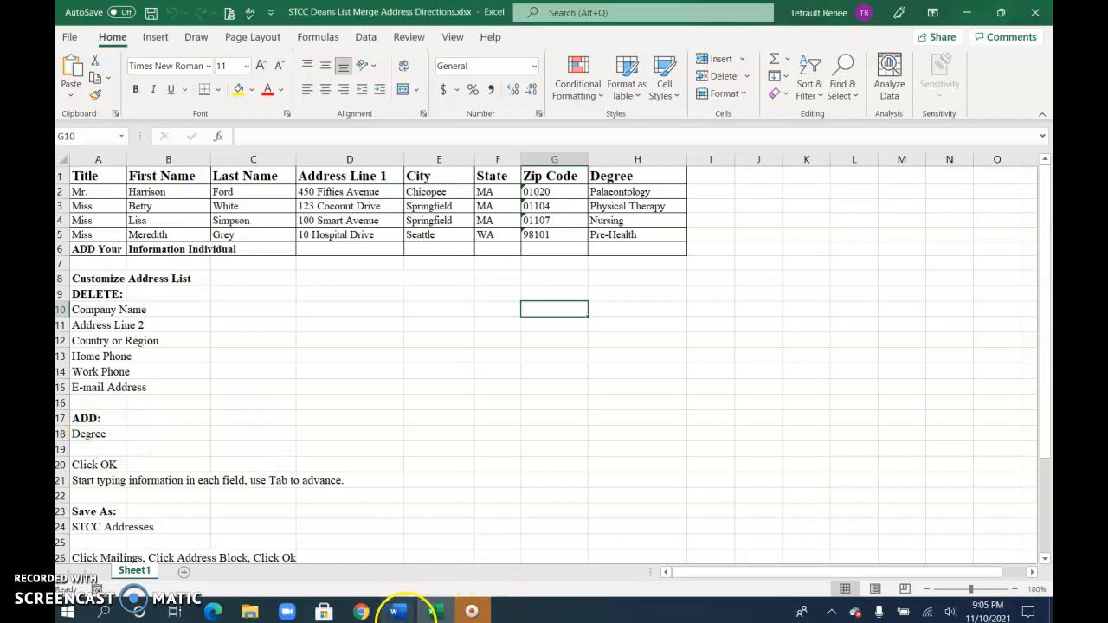
mouse_move(396, 611)
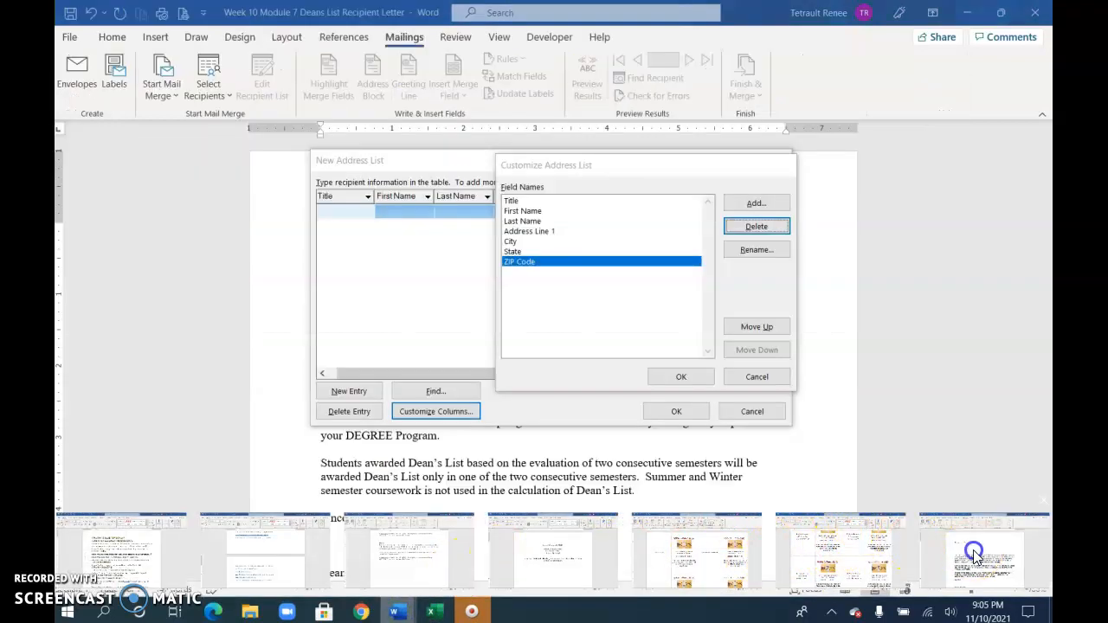
click(974, 554)
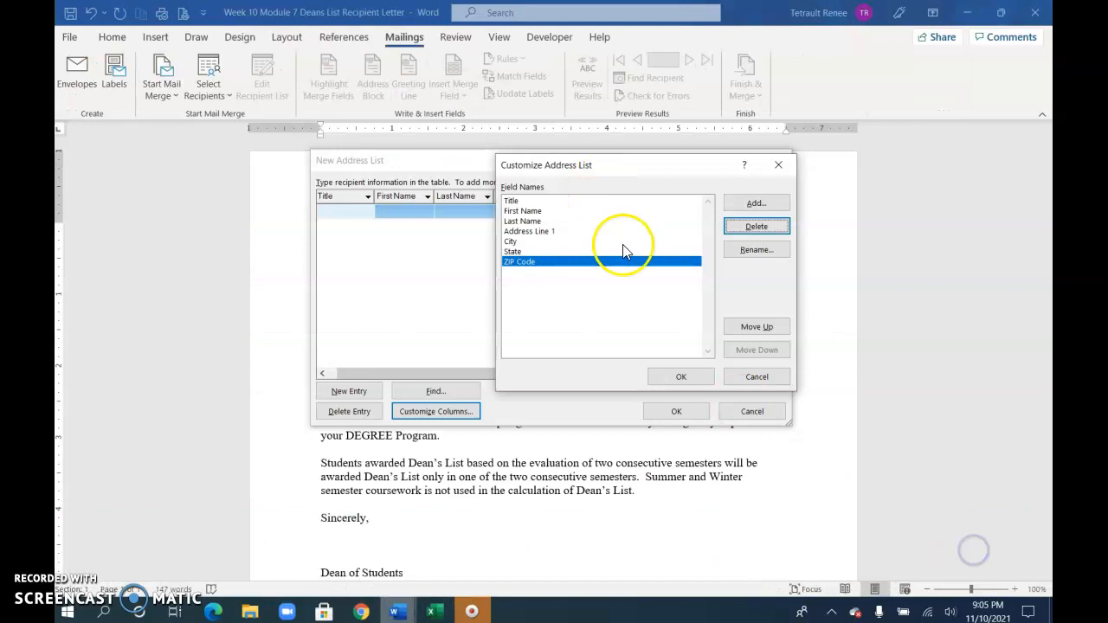
click(767, 202)
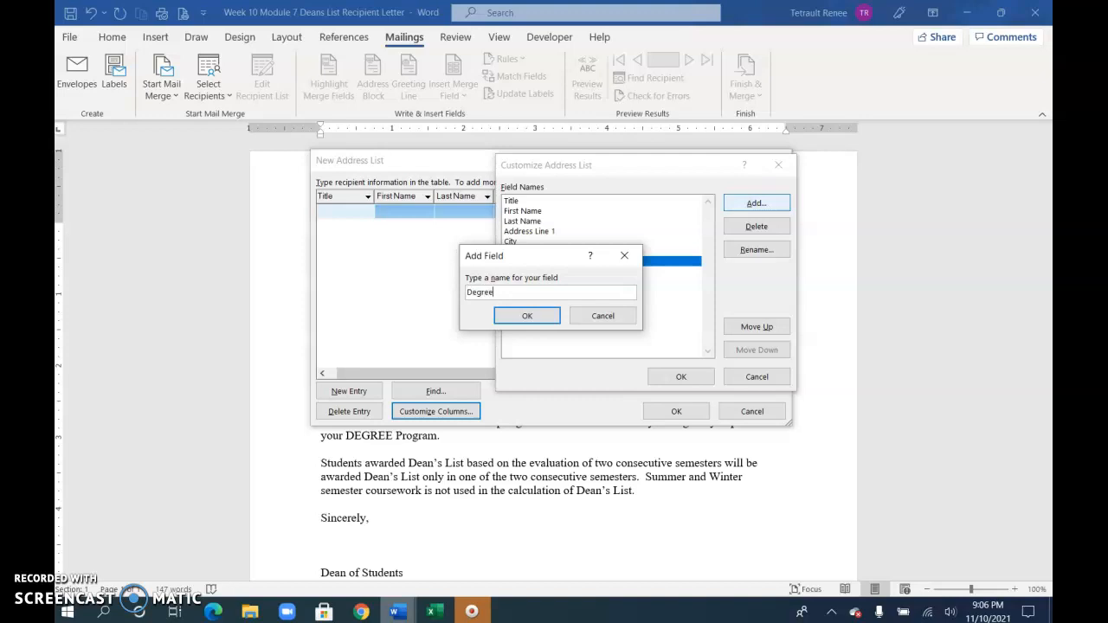
click(552, 320)
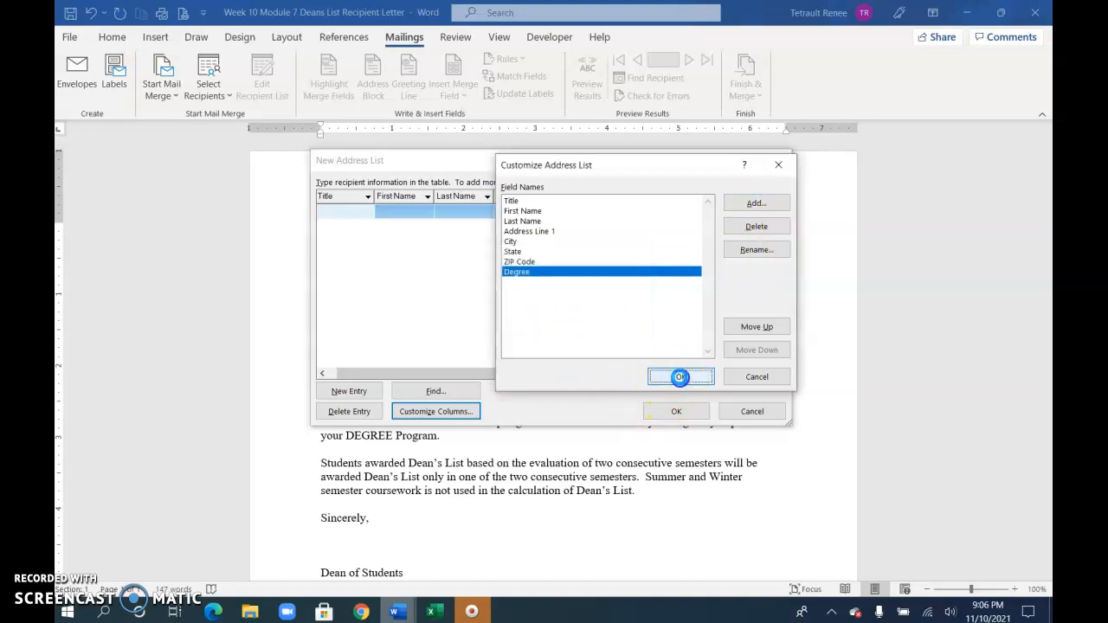
click(680, 376)
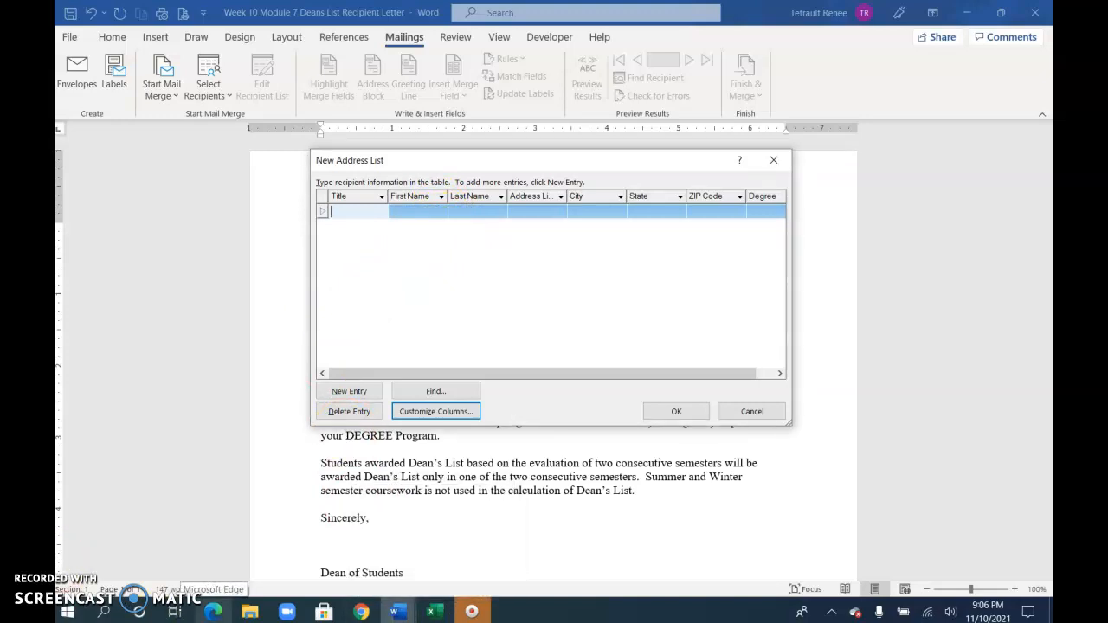
Step: Save the new address list as "STCC Dean's List Addresses" in My Data Sources
click(677, 412)
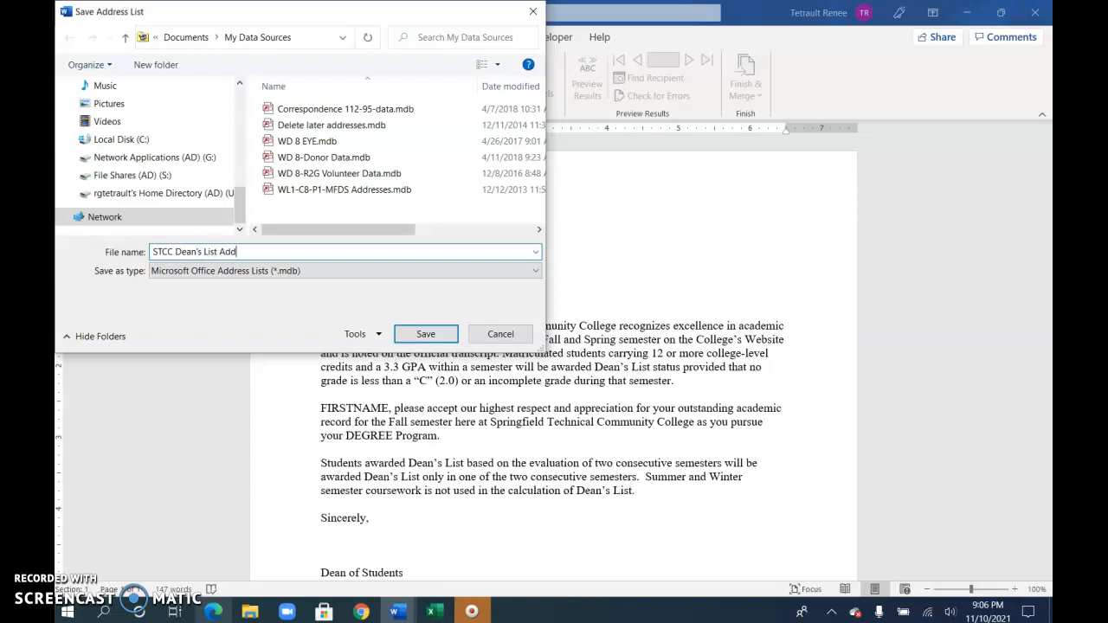
key(Return)
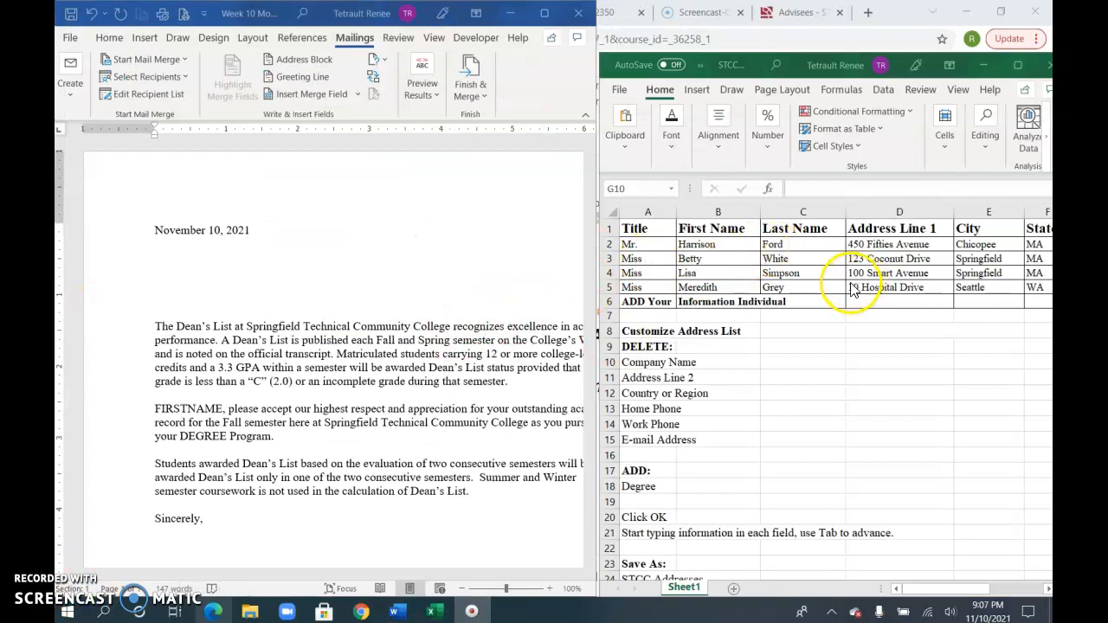
Step: Look over the mail merge recipient list and its STCC Dean's List Addresses.mdb data source
click(135, 97)
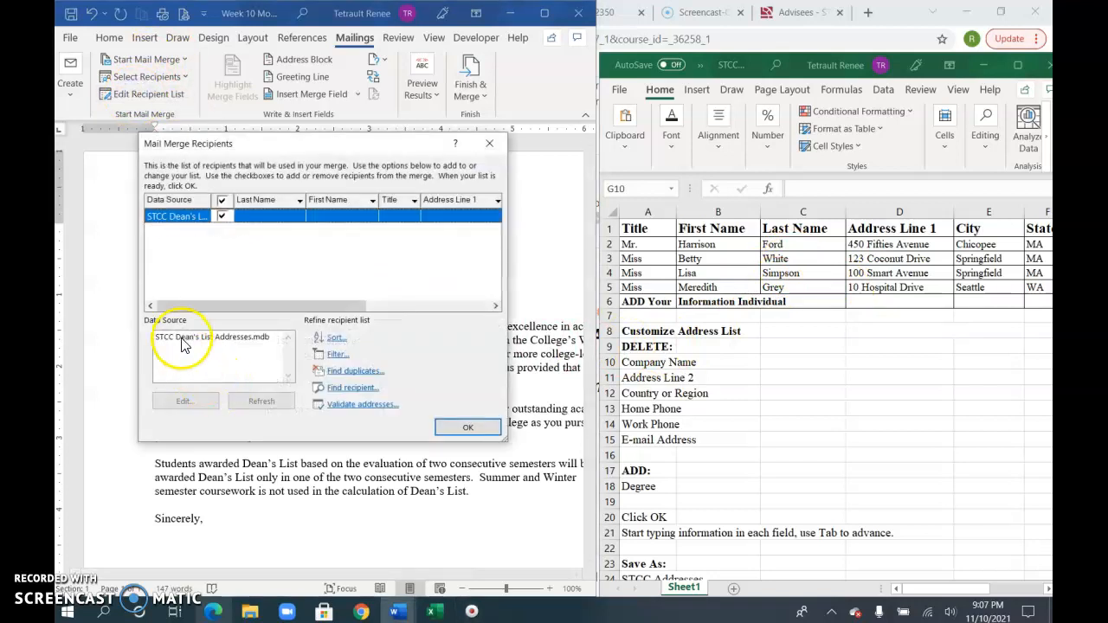
click(181, 342)
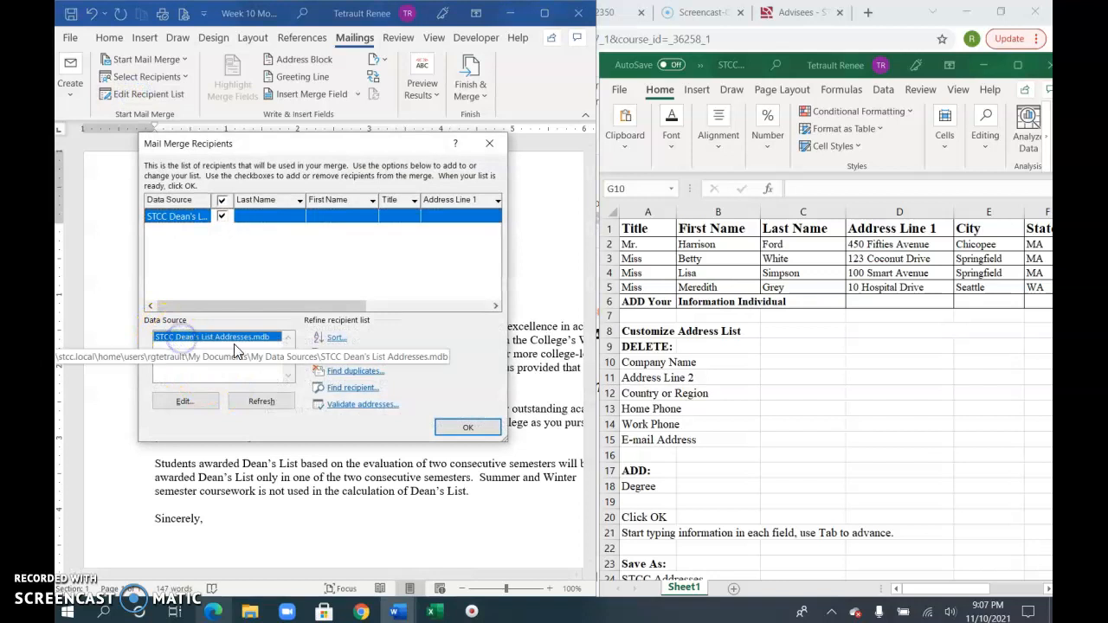
click(454, 428)
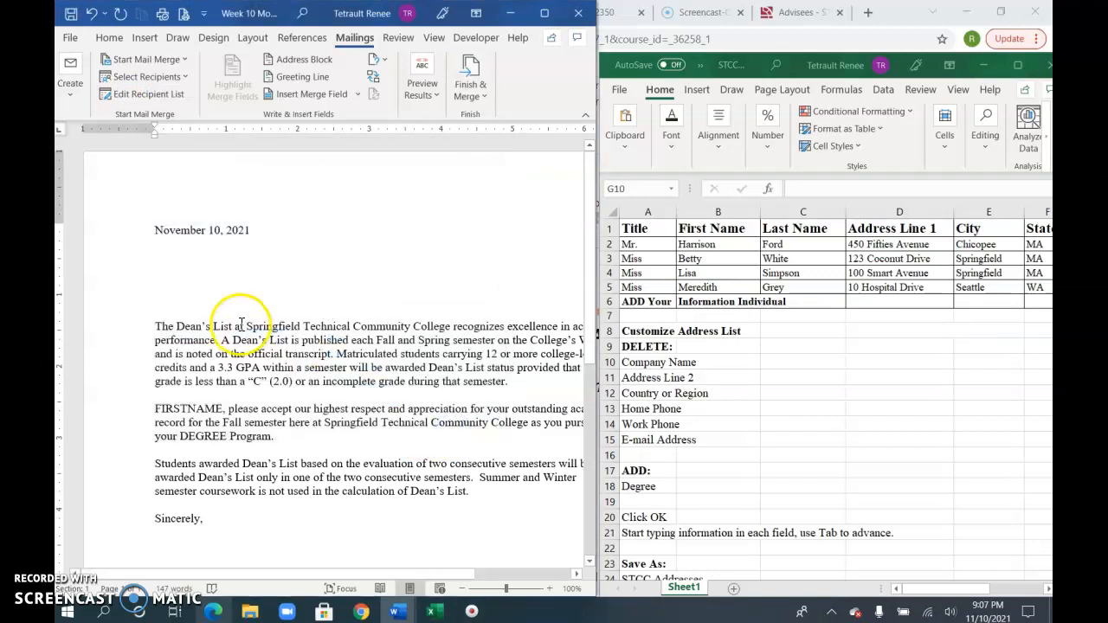
Step: Open the STCC Dean's List Addresses.mdb data source for editing and enter the first recipient's title (Mr.), first name and last name
click(294, 442)
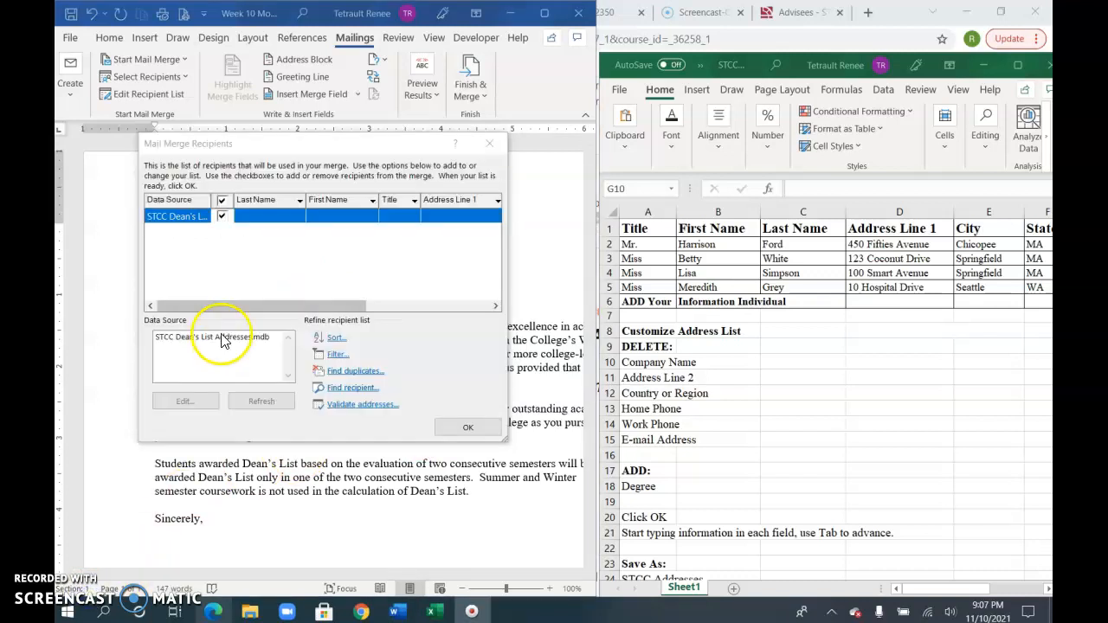
click(221, 337)
click(195, 412)
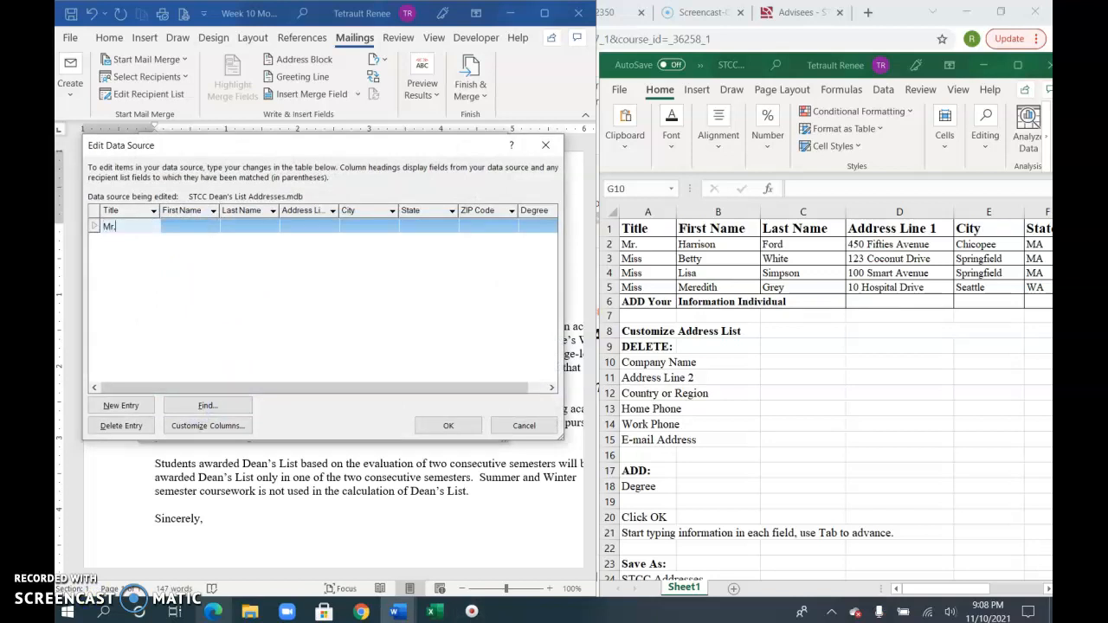
key(Tab)
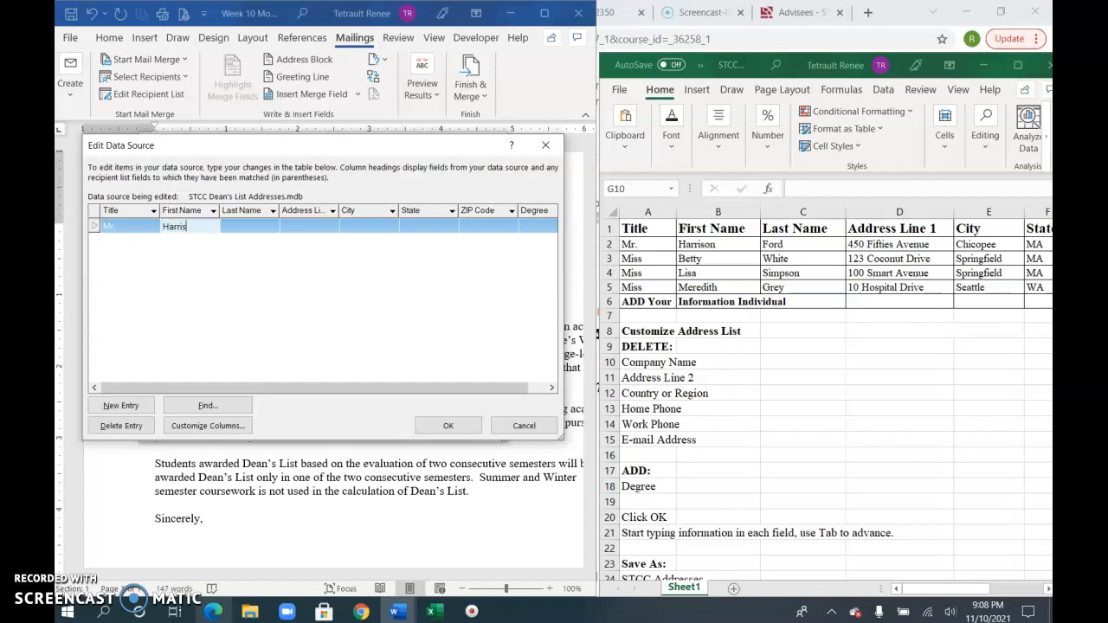
key(Tab)
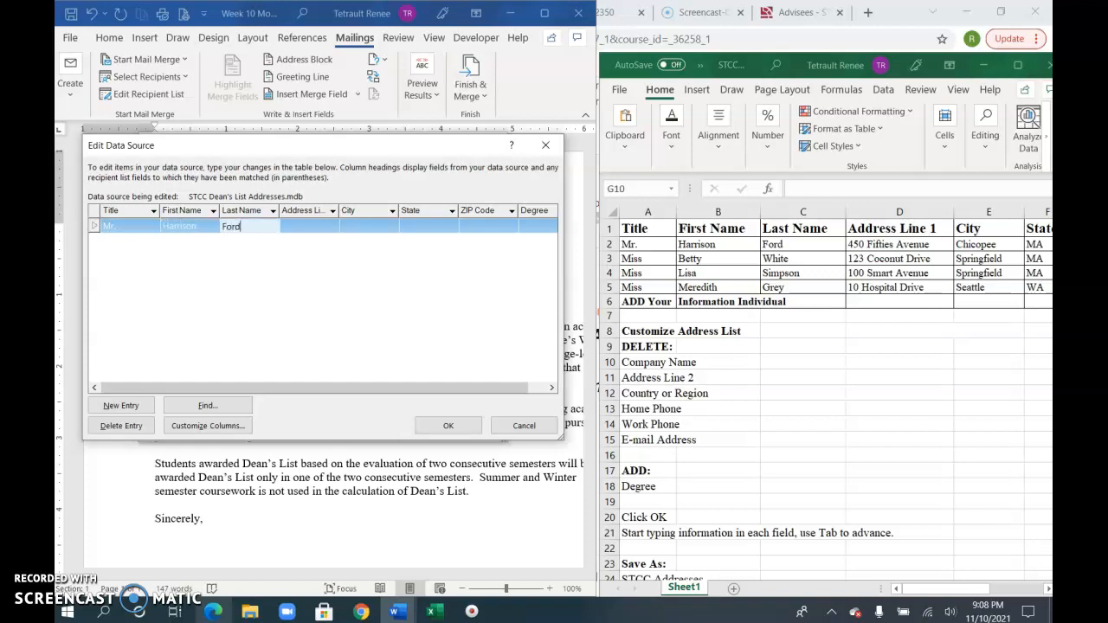
key(Tab)
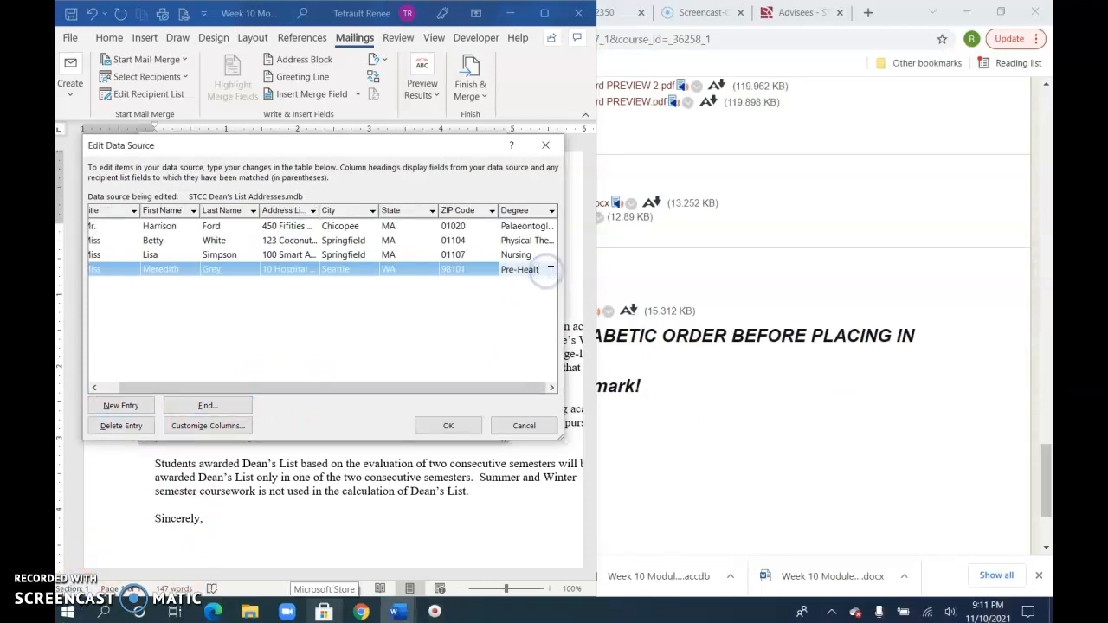
Step: Complete the fourth recipient's degree as Pre-Health, then save the changes to the data source and accept the recipient list
text(h)
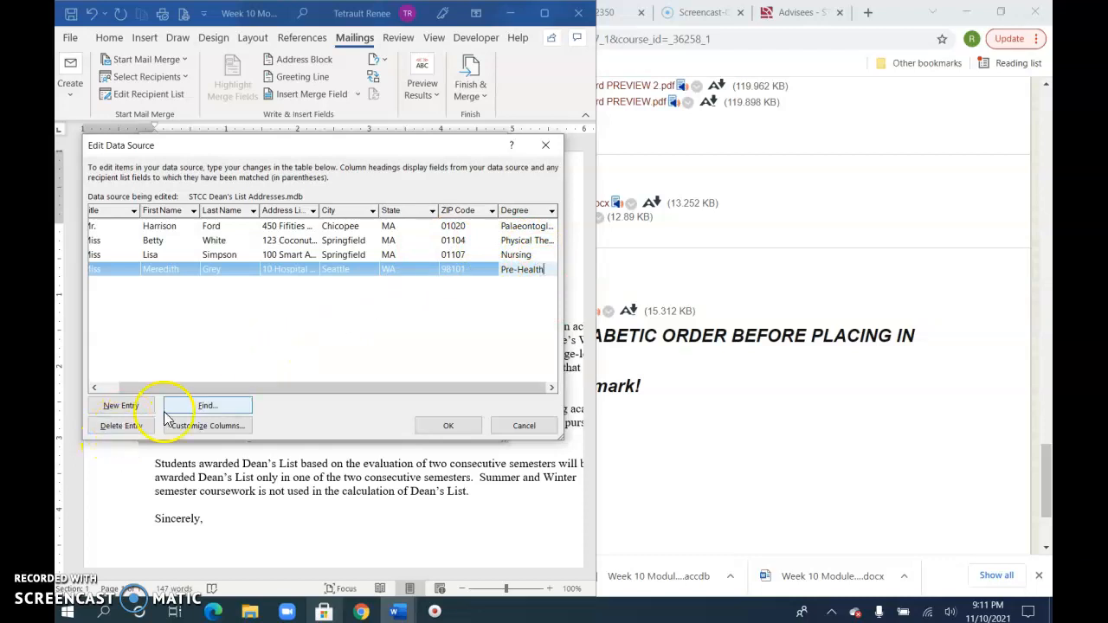
click(447, 425)
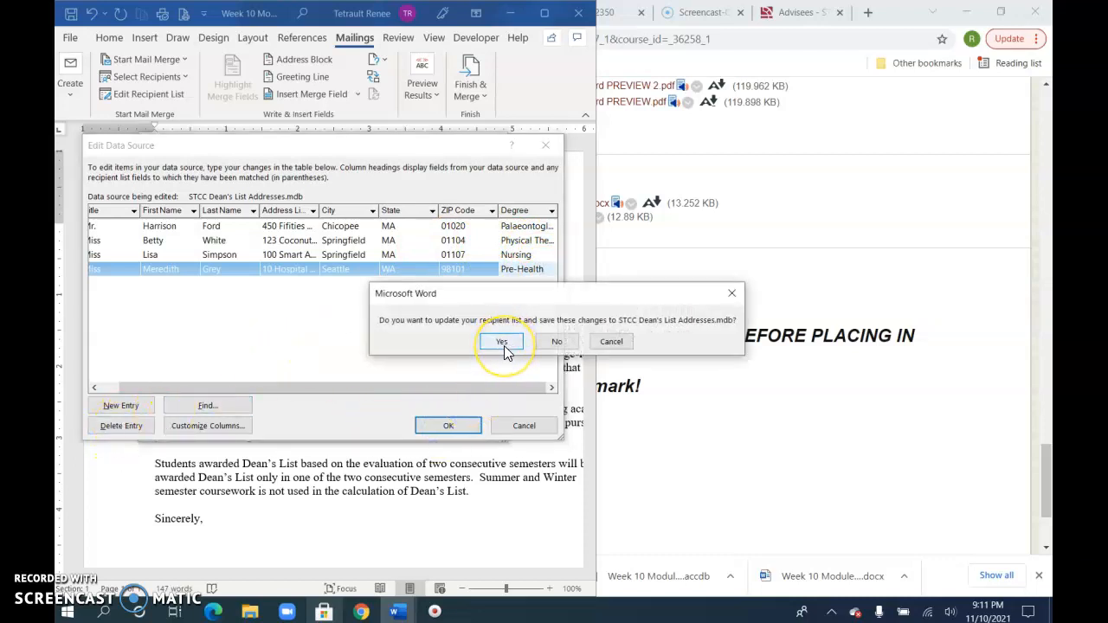
click(503, 346)
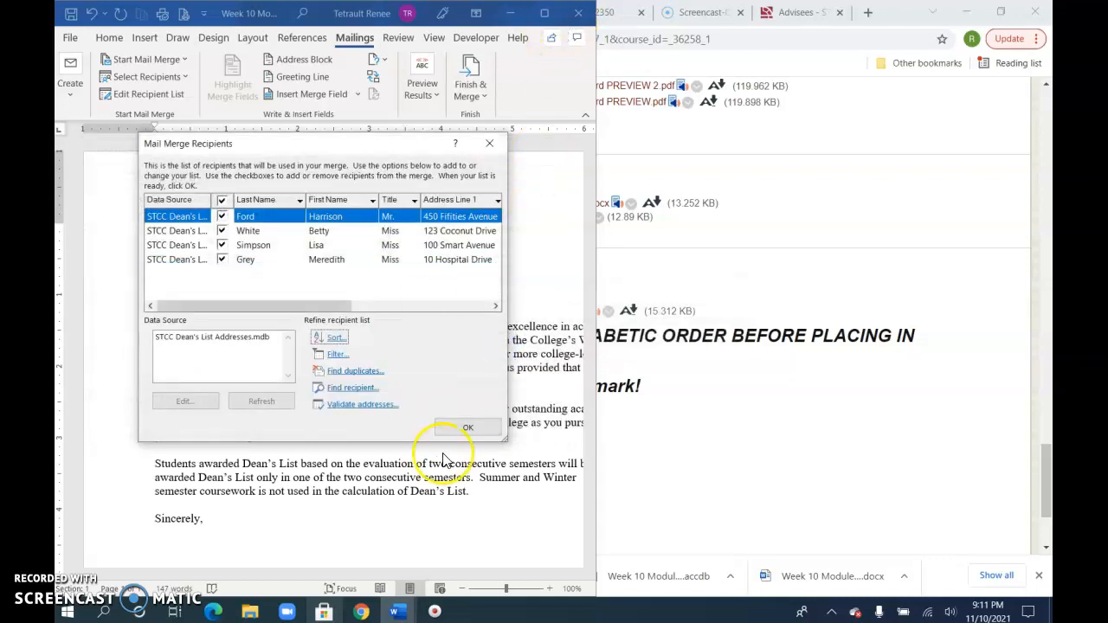
click(466, 430)
Step: Maximize the letter window and insert an address block below the date, followed by a new line
click(543, 12)
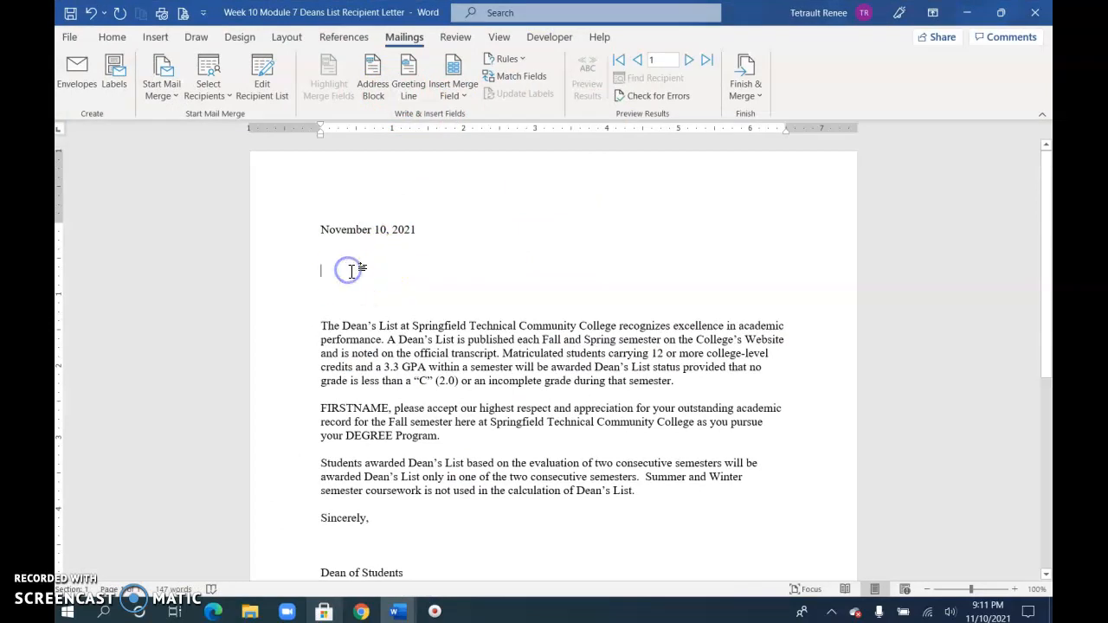
click(381, 88)
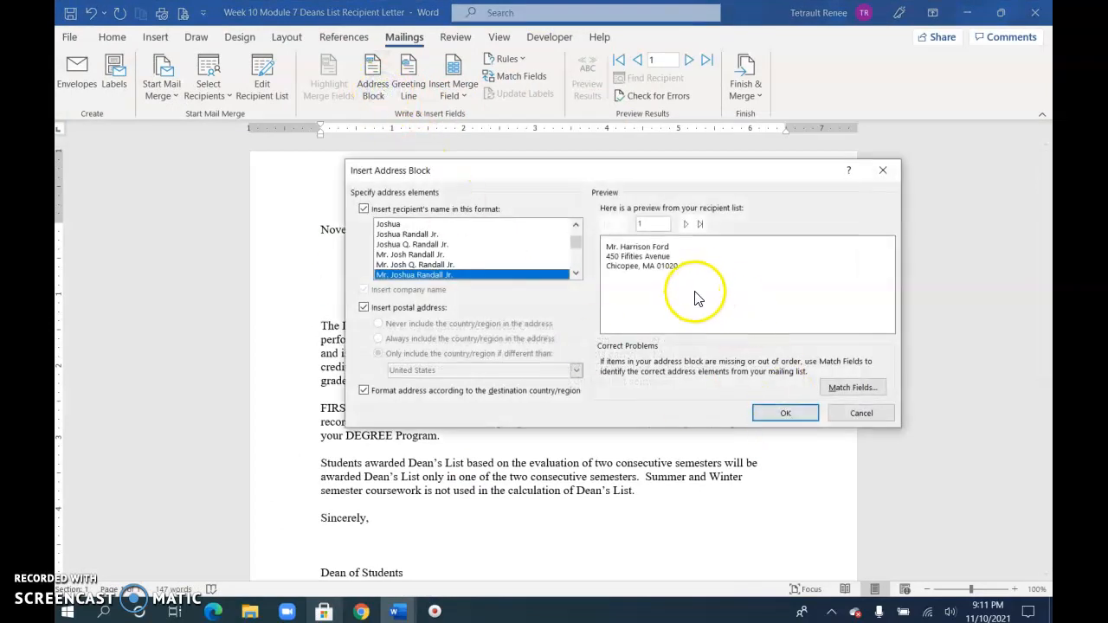
click(779, 413)
key(Return)
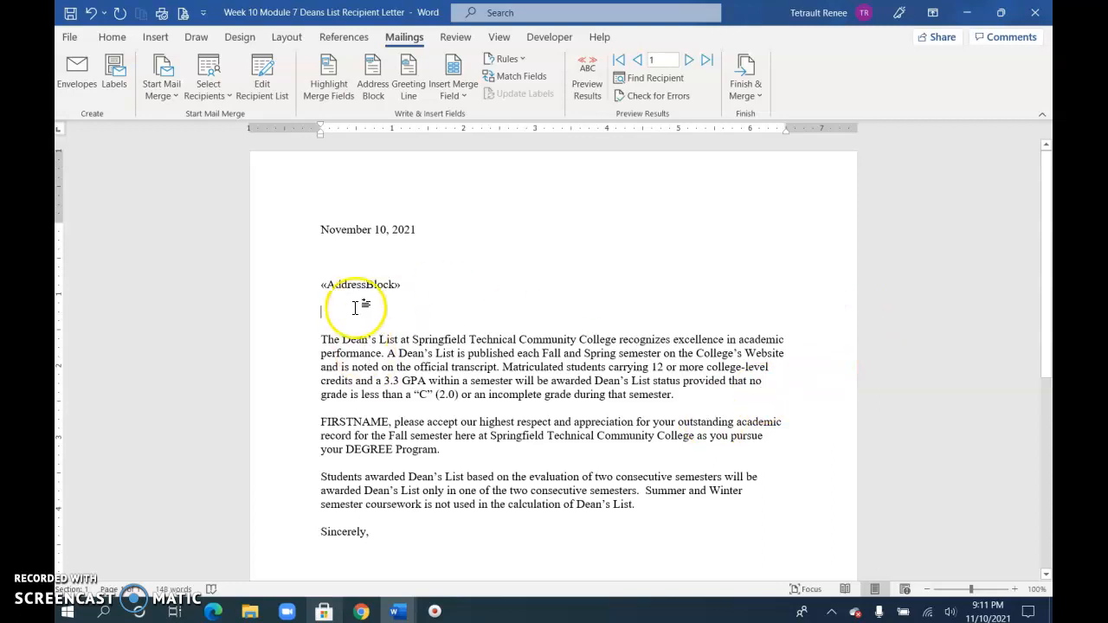
Step: Insert a greeting line below the address block in the Dear, title and last name format, ending with a colon
click(409, 84)
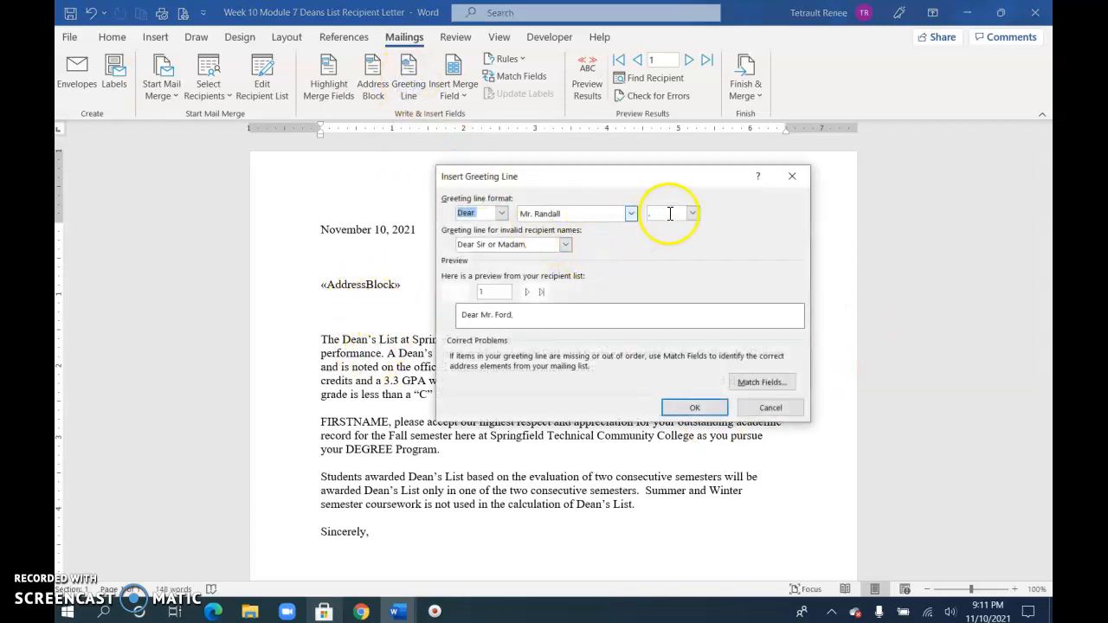
click(693, 214)
click(665, 238)
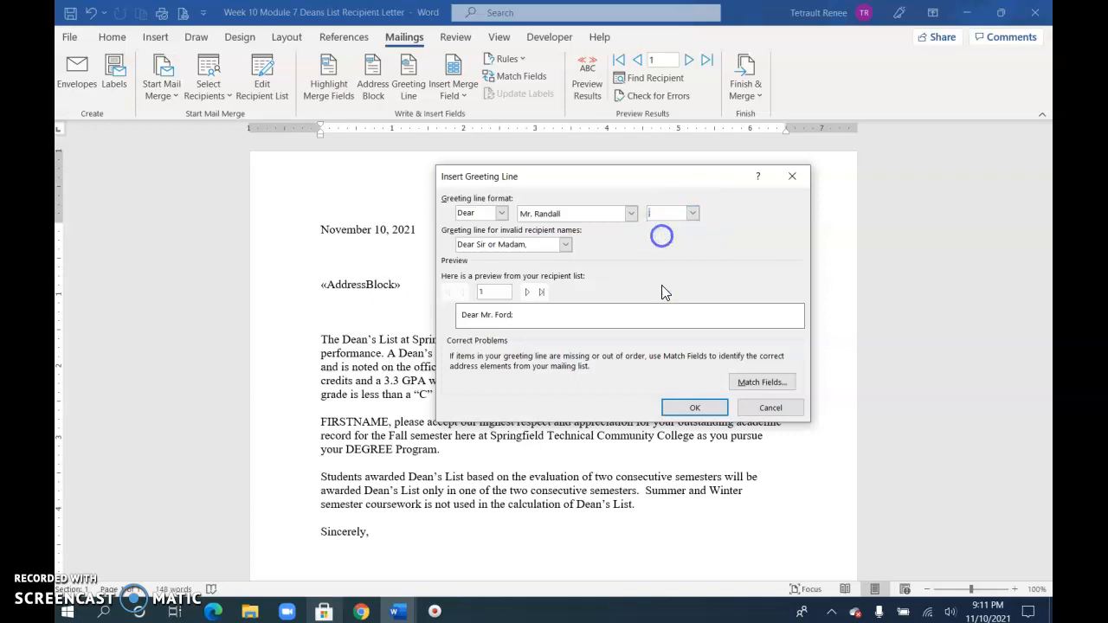
click(694, 406)
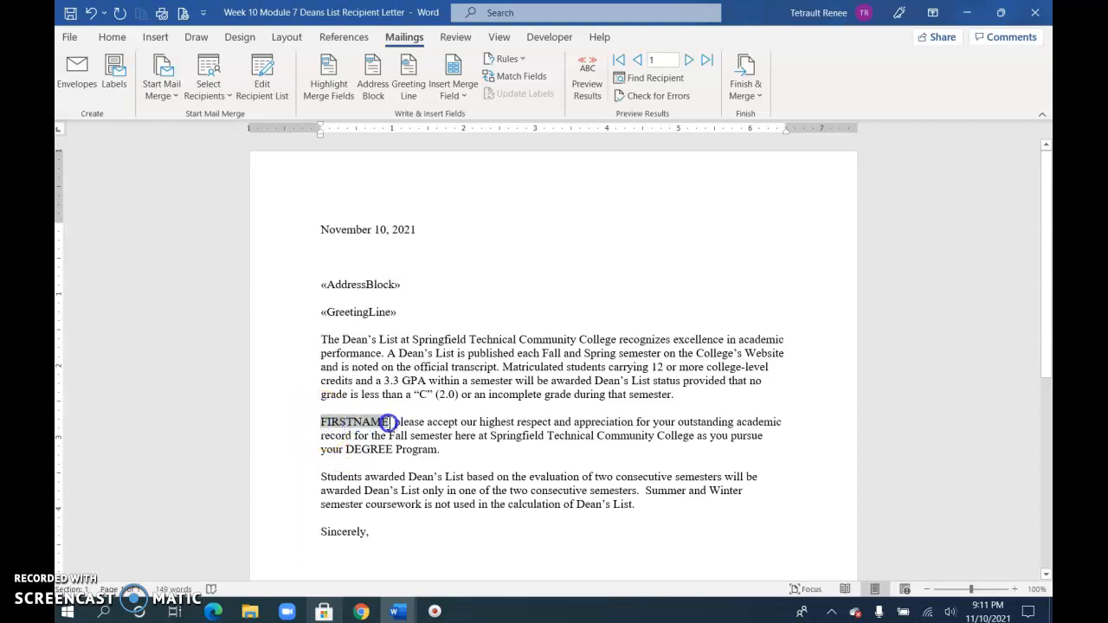
Step: Replace the FIRSTNAME and DEGREE placeholders in the second body paragraph with the First_Name and Degree merge fields
click(463, 100)
click(472, 144)
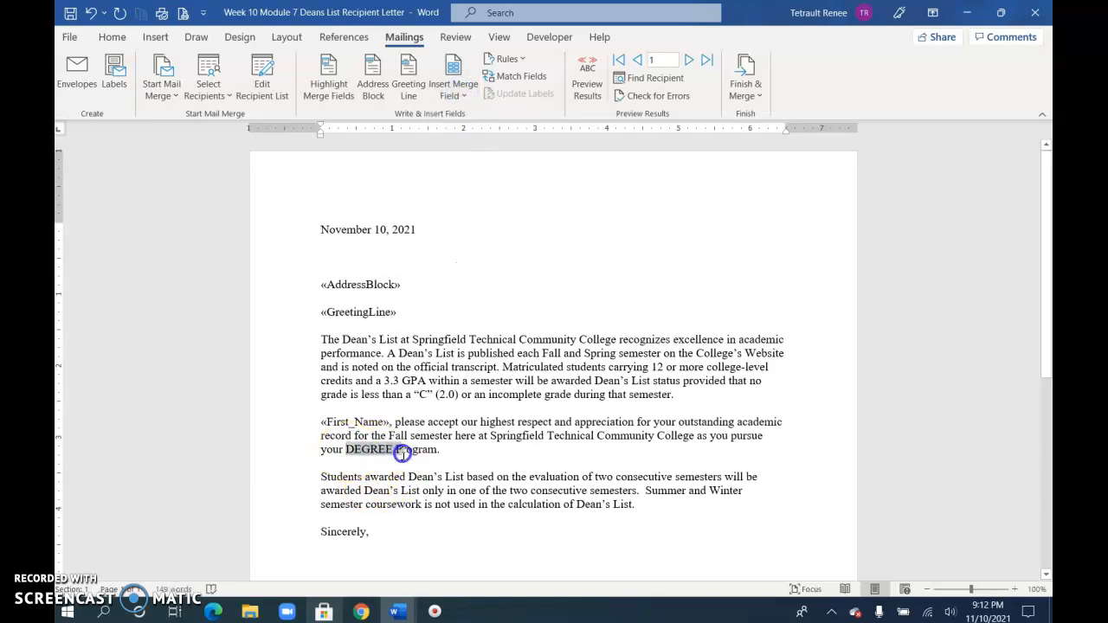
click(452, 98)
click(476, 267)
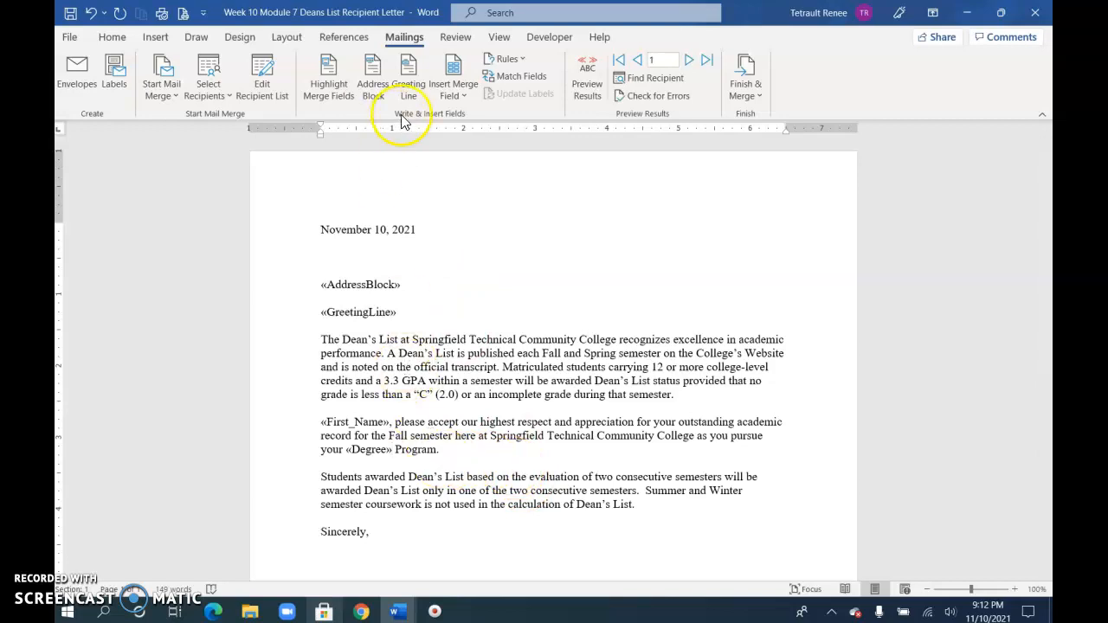
Step: Set the page's vertical alignment to Center for the whole document
click(287, 37)
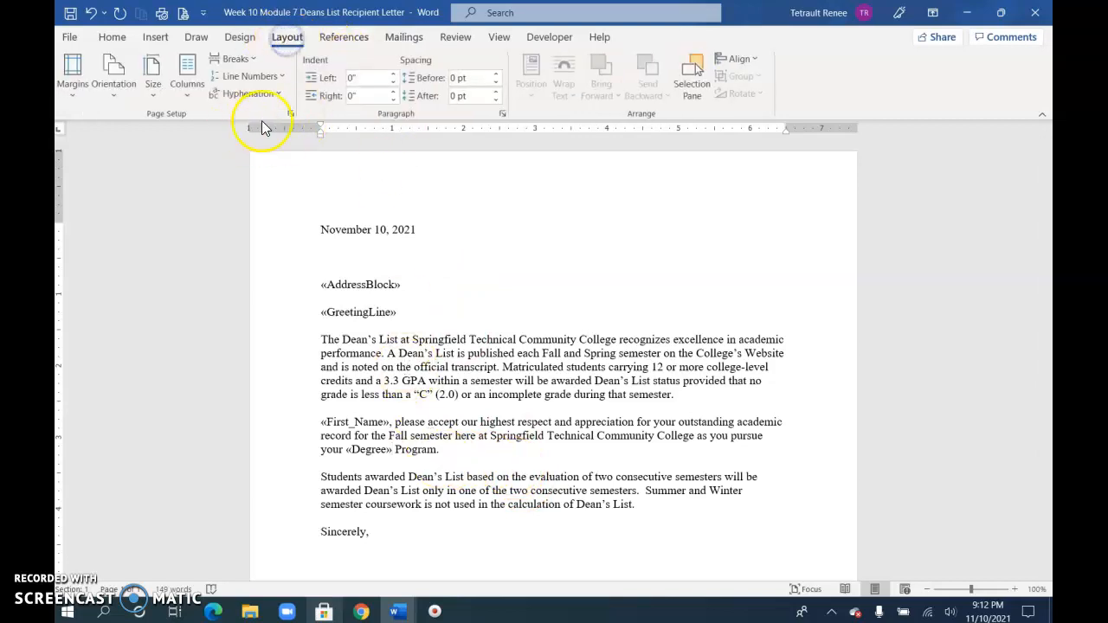
click(291, 114)
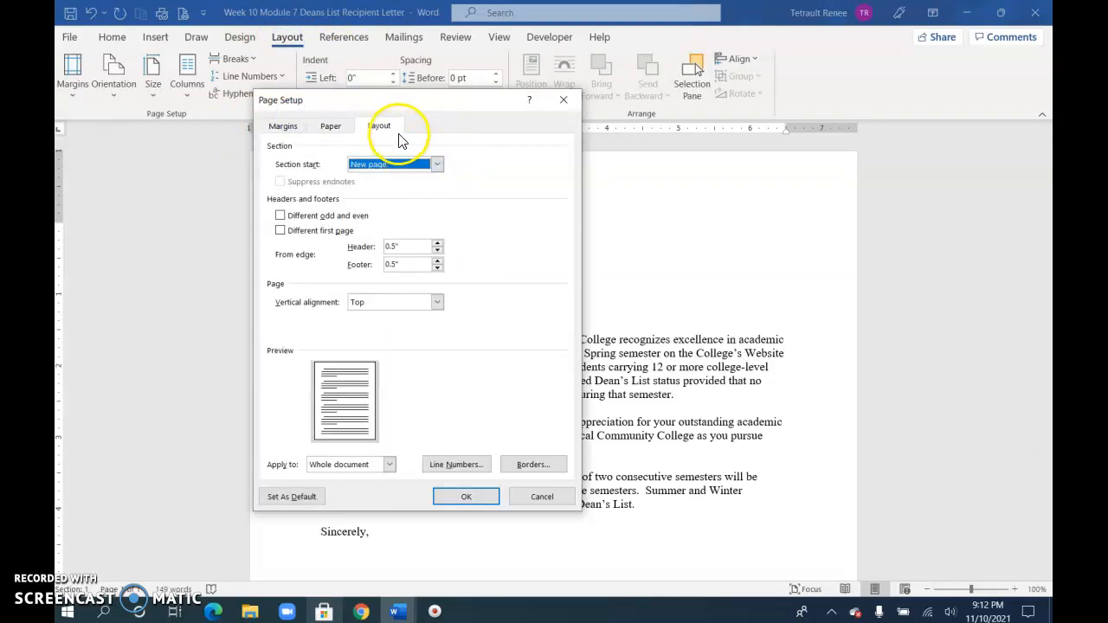
click(437, 301)
click(390, 326)
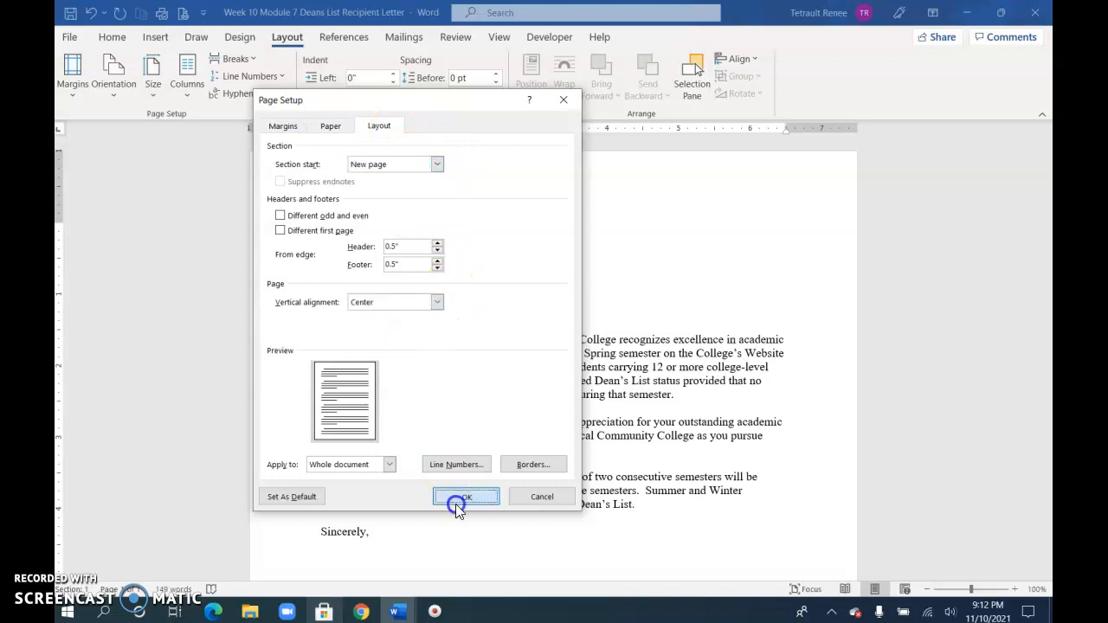
click(455, 502)
scroll(756, 453, down, 2)
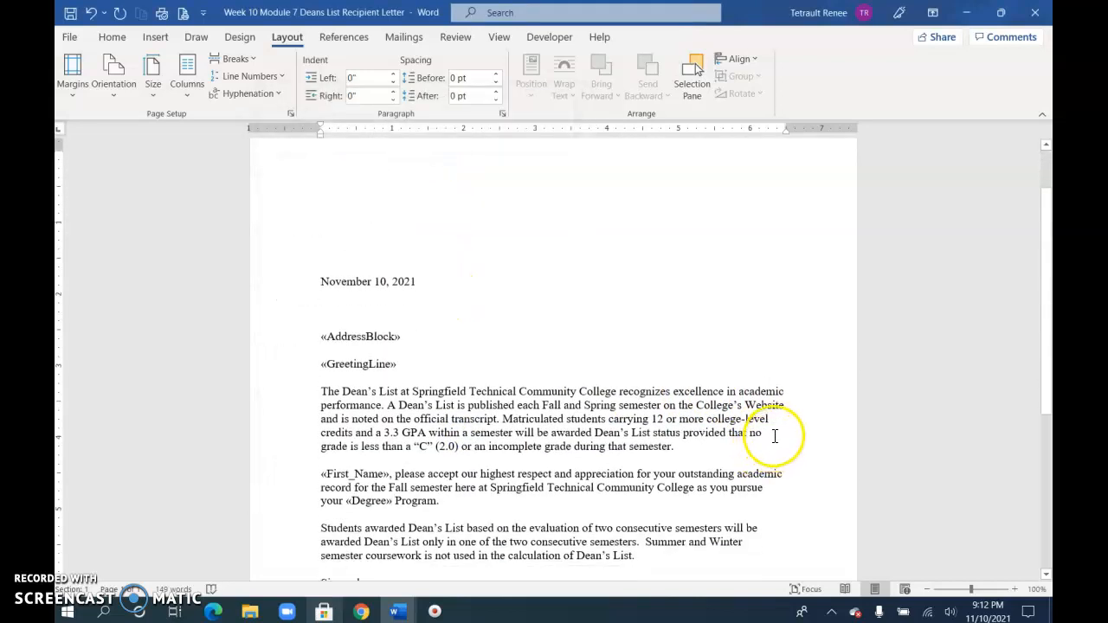
Step: Finish the merge by sending all records to a new document of individual letters
click(403, 39)
click(742, 90)
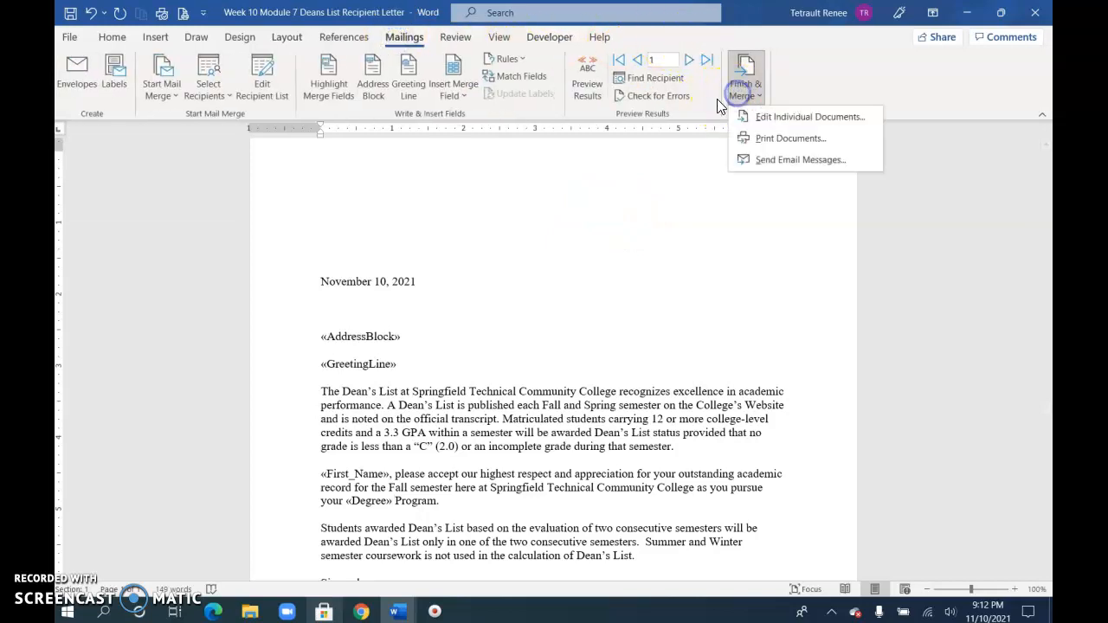
click(756, 120)
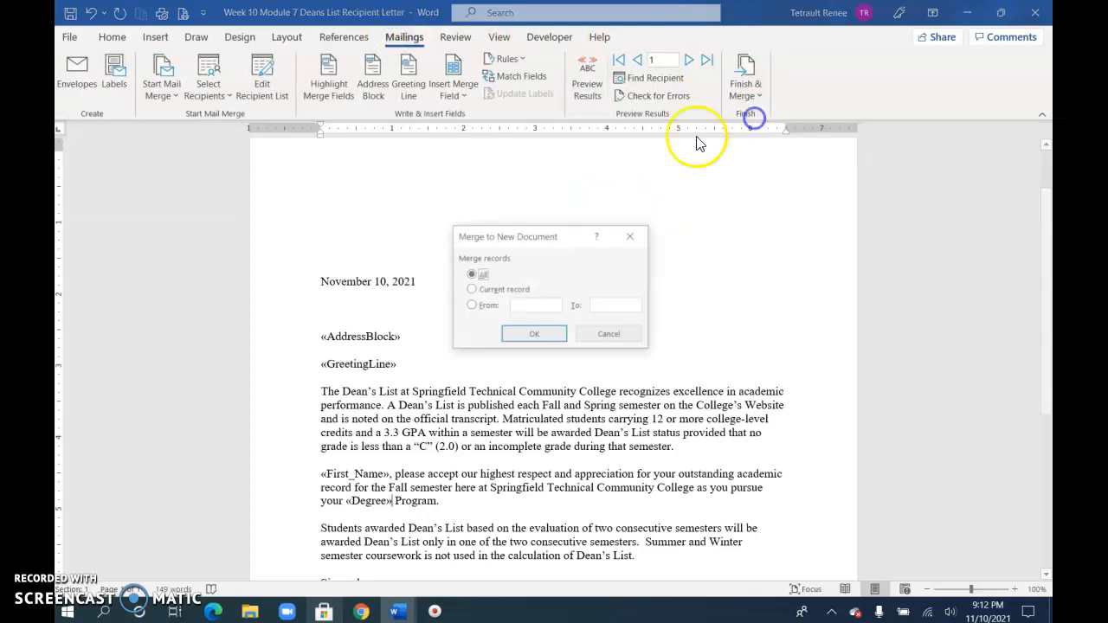
click(530, 337)
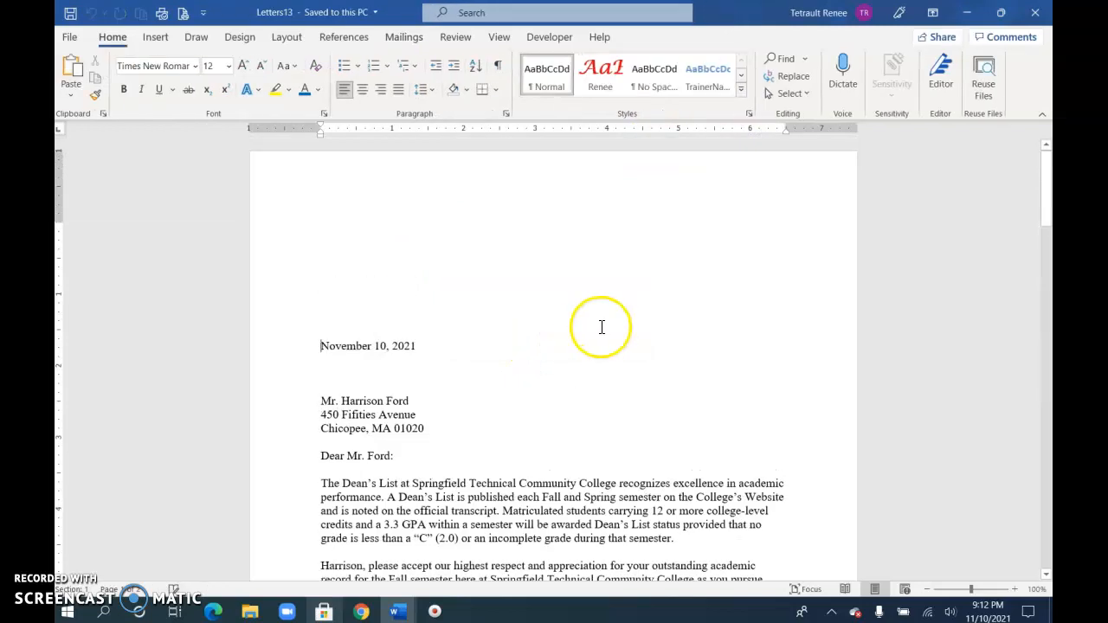
Step: Review the merged letters, examining each recipient's address, greeting, first name and degree program
scroll(459, 356, down, 2)
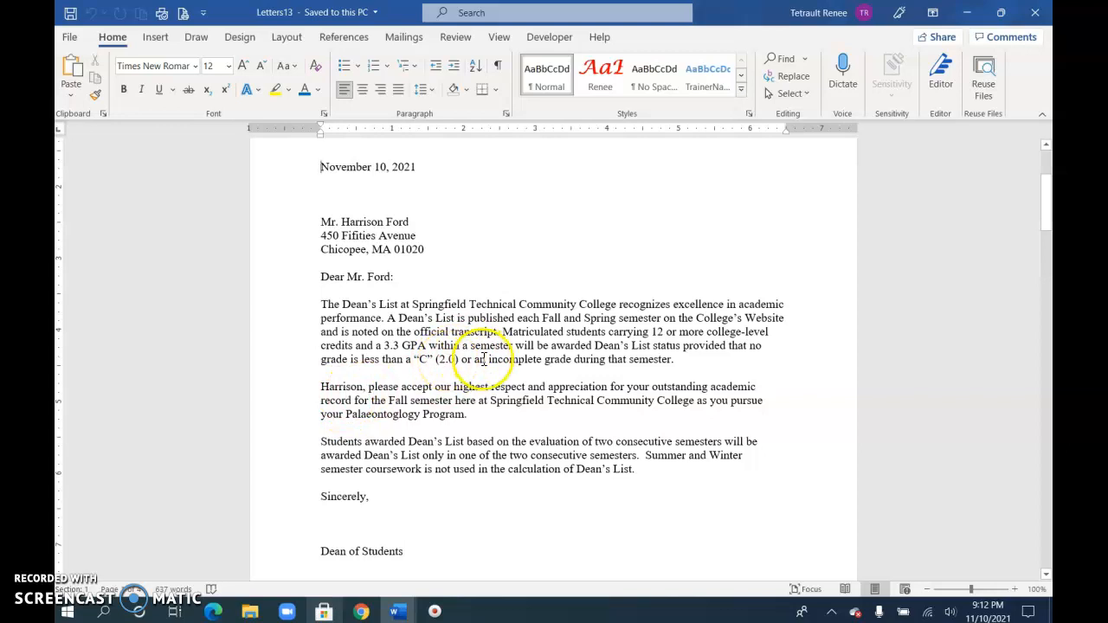
scroll(507, 389, down, 7)
scroll(547, 364, down, 15)
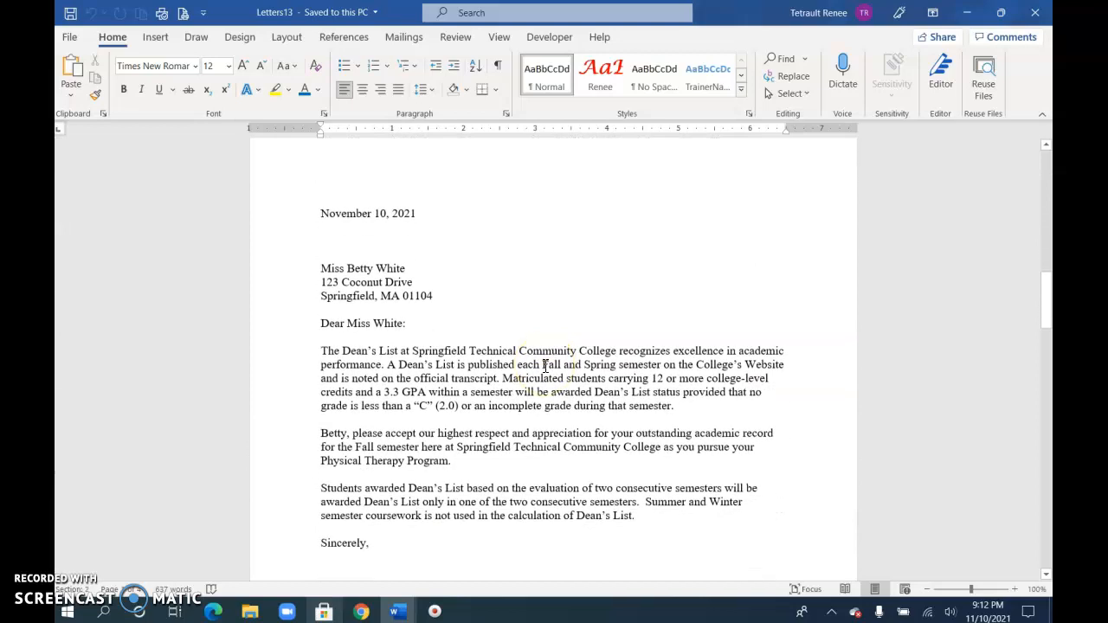
scroll(545, 365, down, 1)
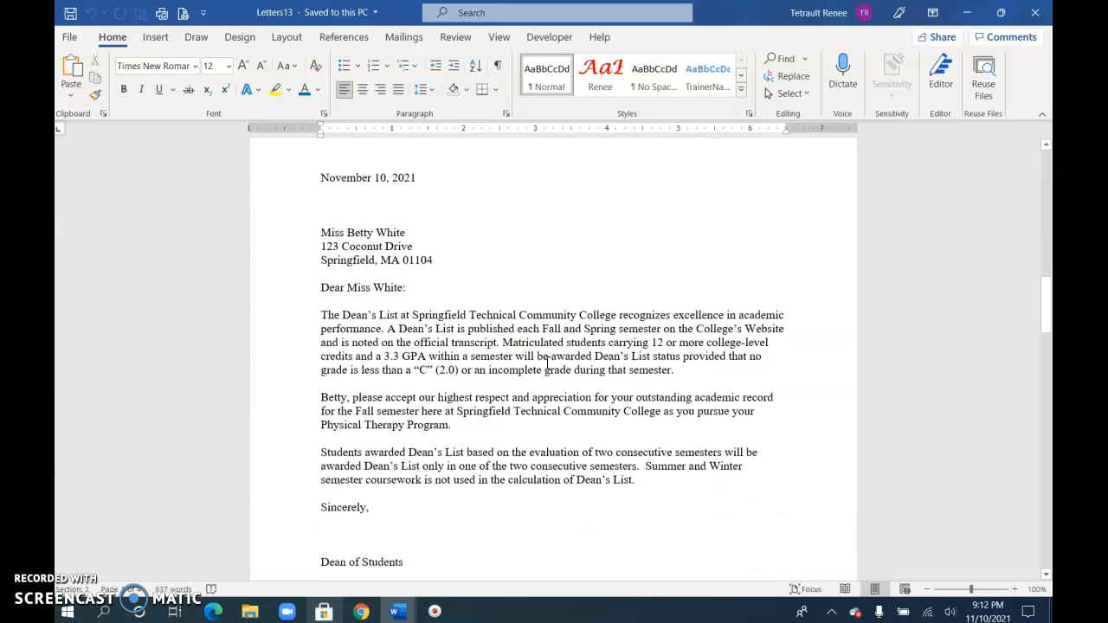
scroll(548, 365, down, 6)
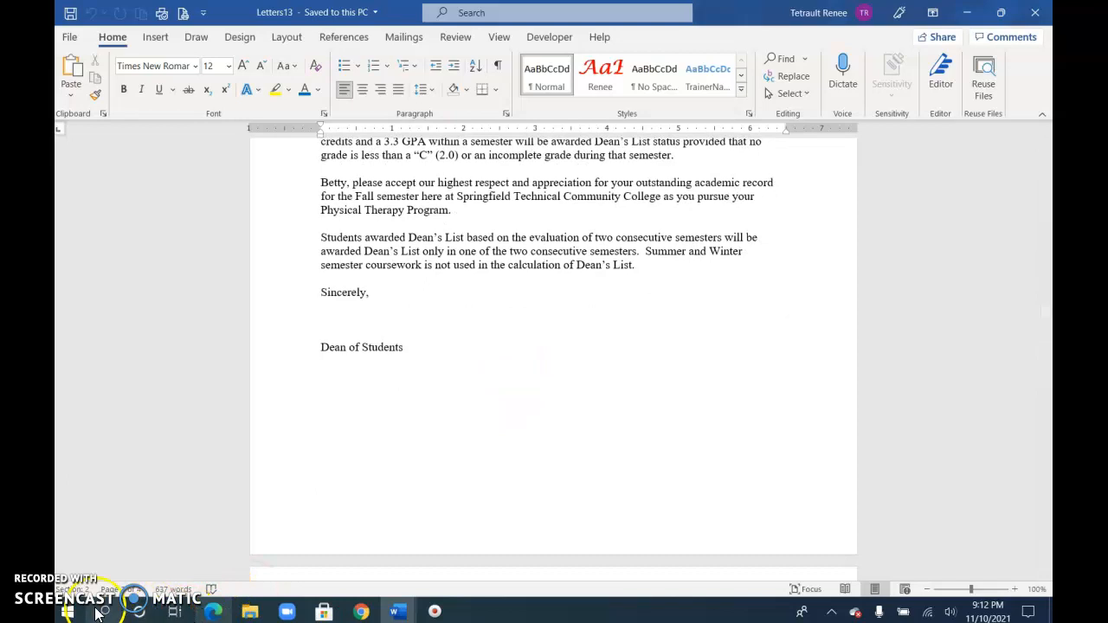